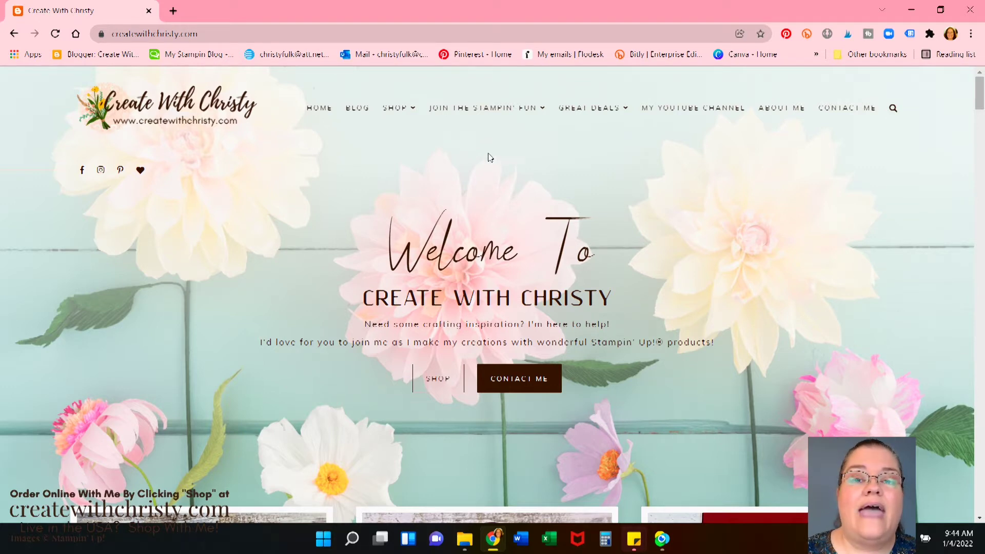
Open Join My Team from the Join the Stampin' Fun menu in a new tab
mouse_move(507, 110)
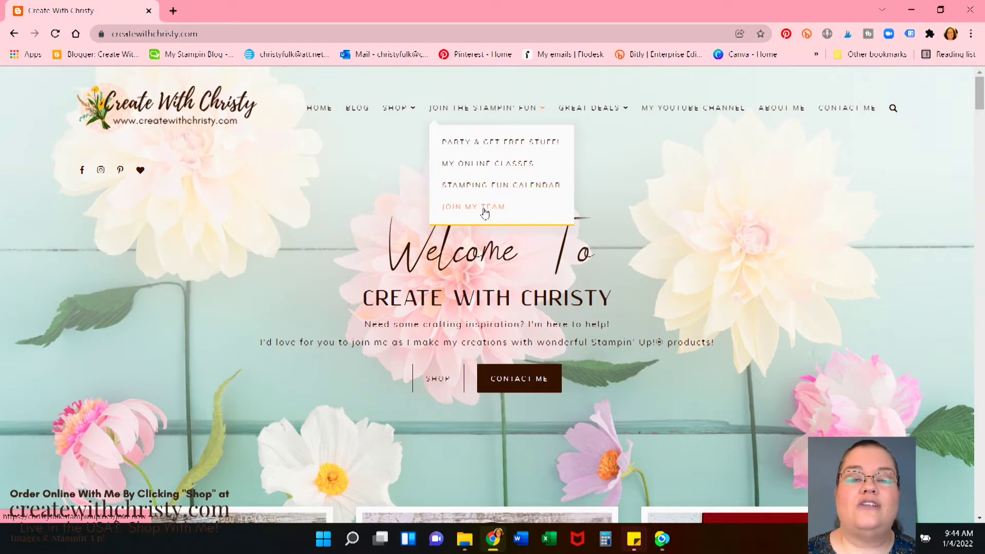
click(485, 209)
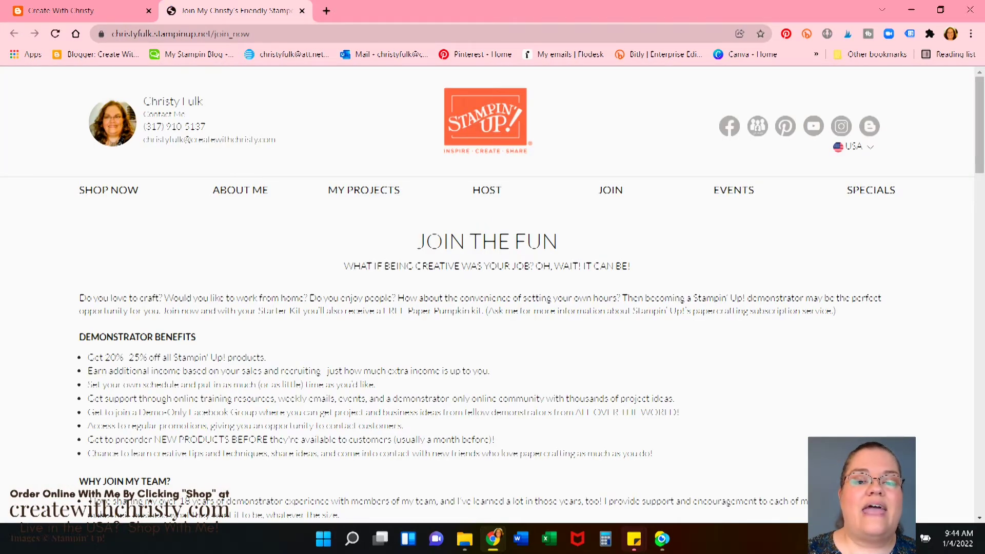
scroll(553, 245, down, 10)
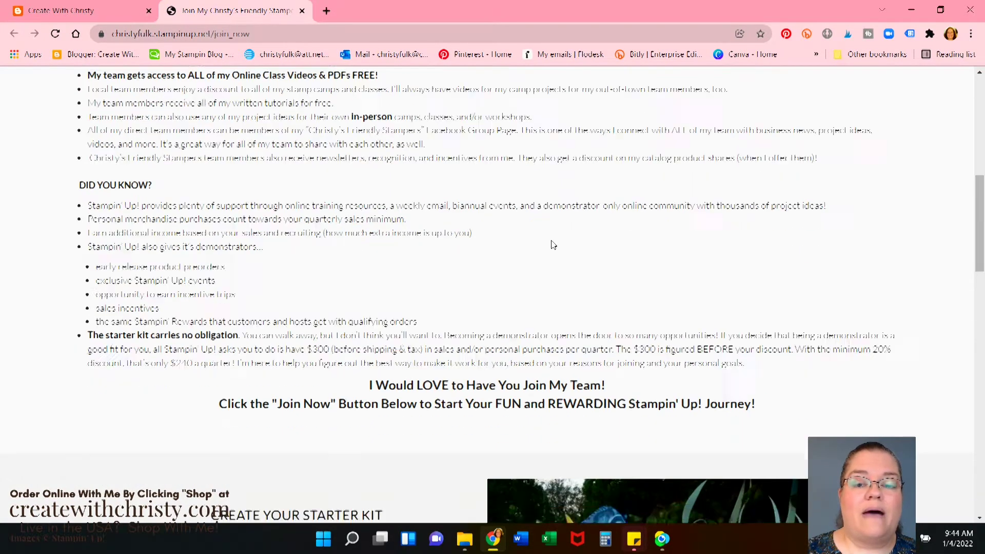
scroll(553, 245, down, 14)
scroll(74, 209, up, 11)
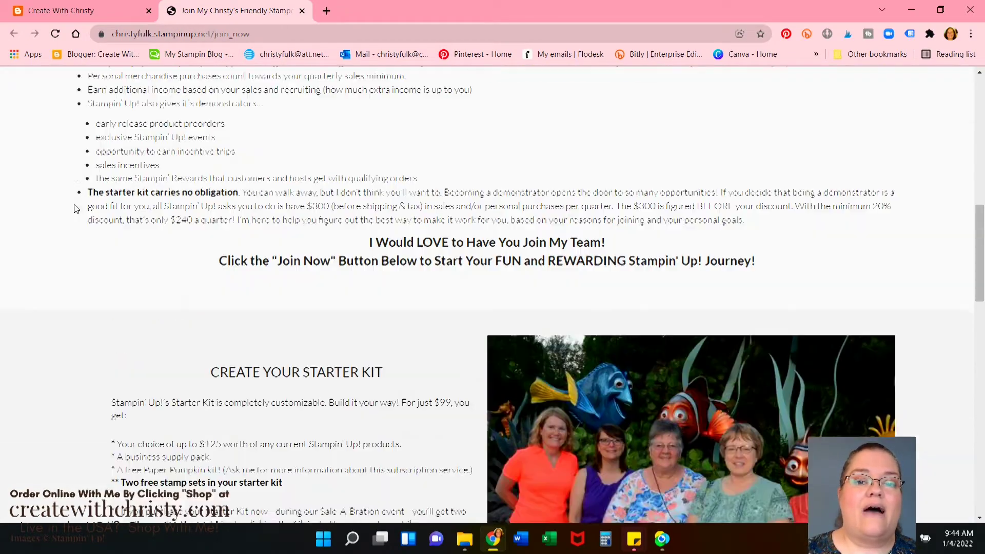
scroll(74, 208, up, 1)
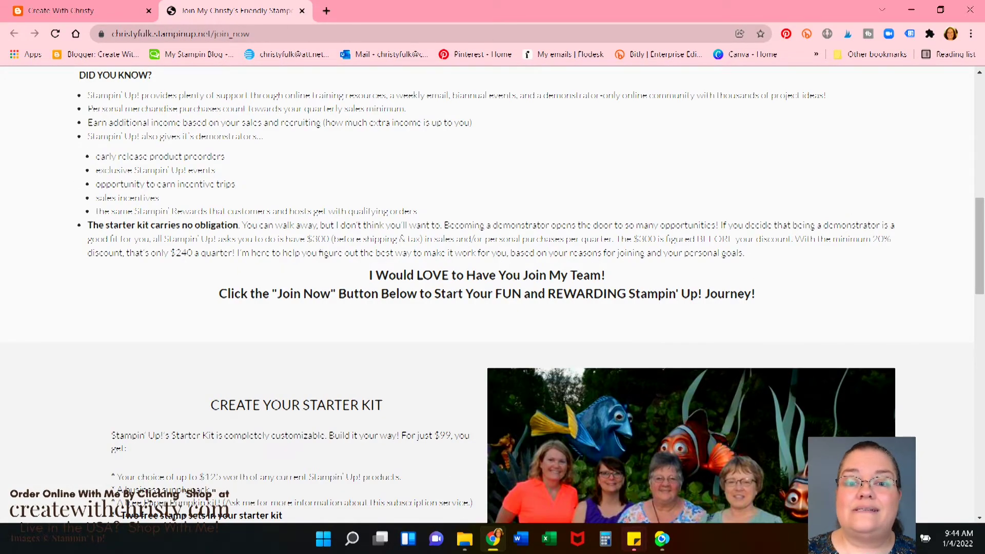
scroll(495, 214, down, 5)
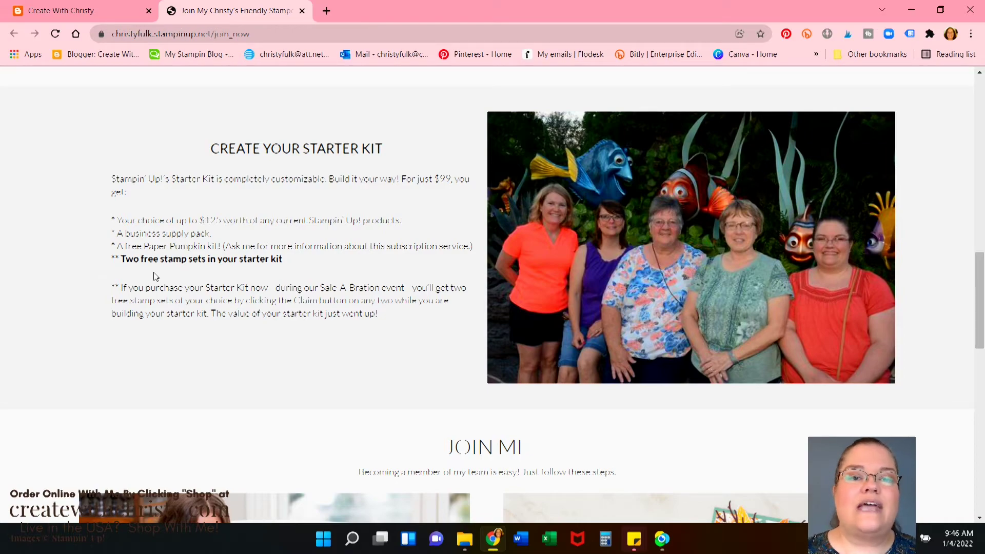
scroll(156, 276, up, 15)
Scroll down the Join the Fun page and choose Join Now to start signing up
scroll(145, 261, down, 1)
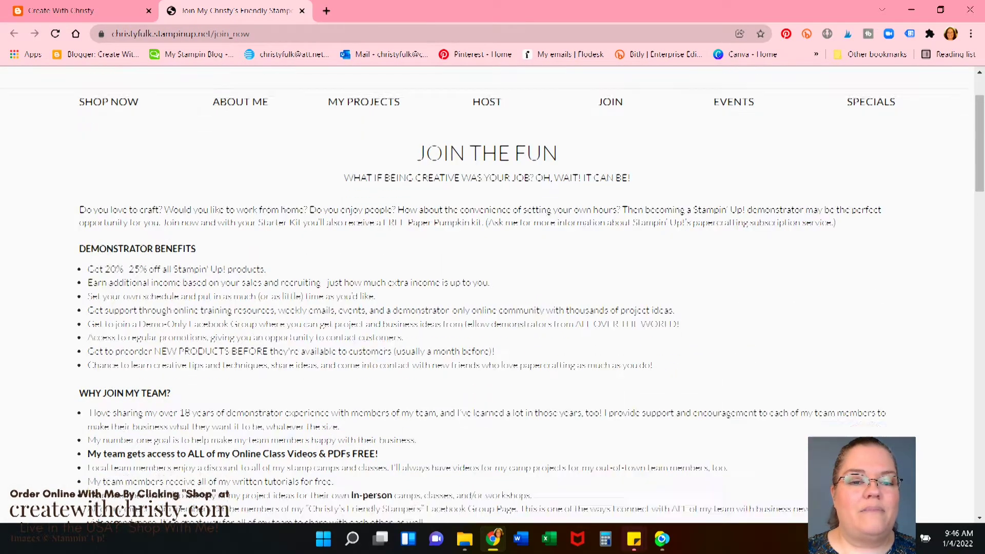
scroll(488, 295, down, 2)
scroll(487, 295, down, 3)
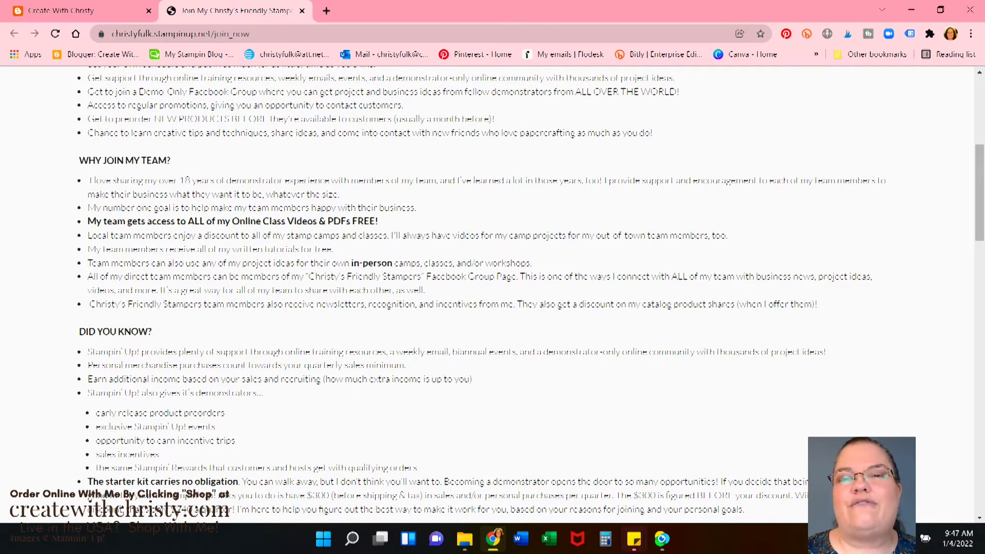
scroll(18, 391, down, 14)
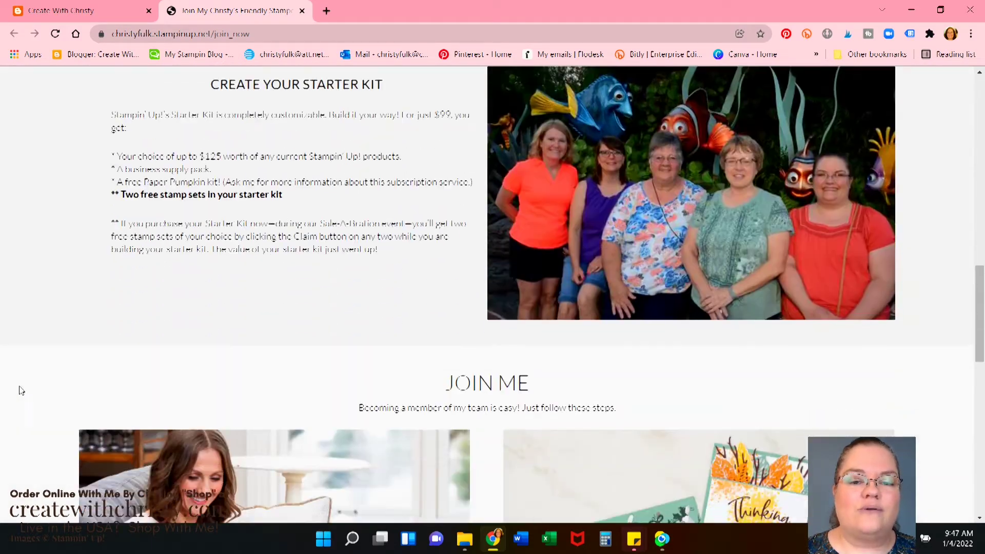
scroll(41, 379, down, 7)
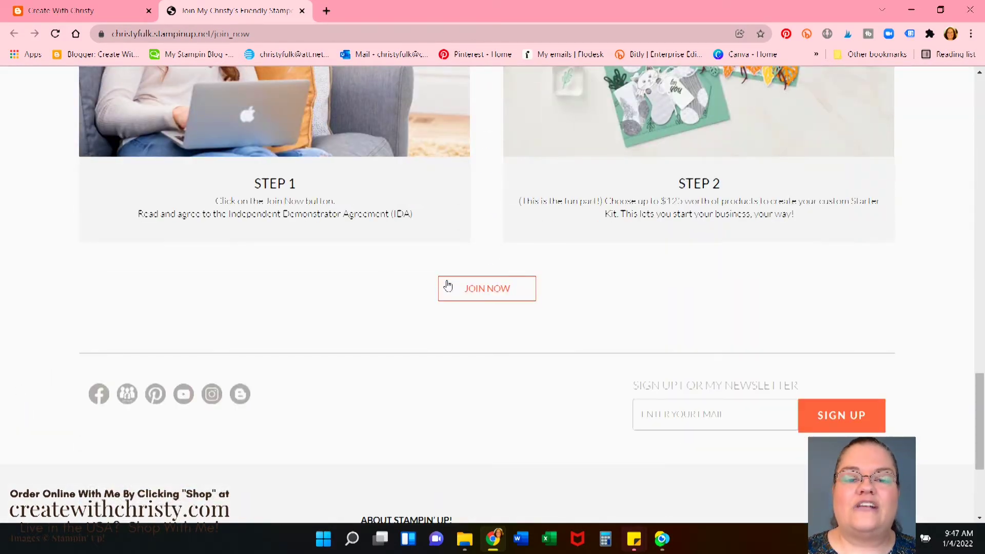
click(493, 290)
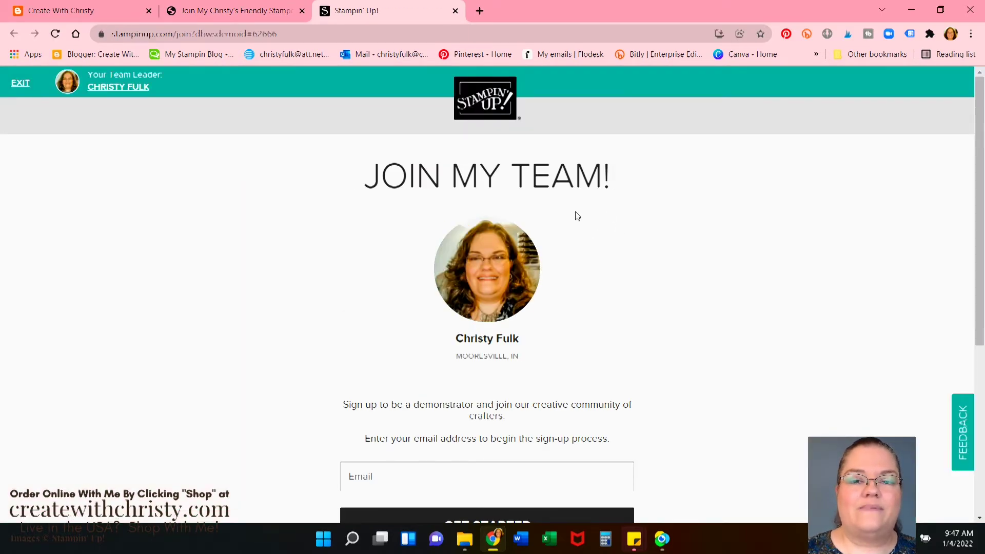
Enter the new member's e-mail address using the autofill suggestion and submit it with Get Started
scroll(597, 280, down, 1)
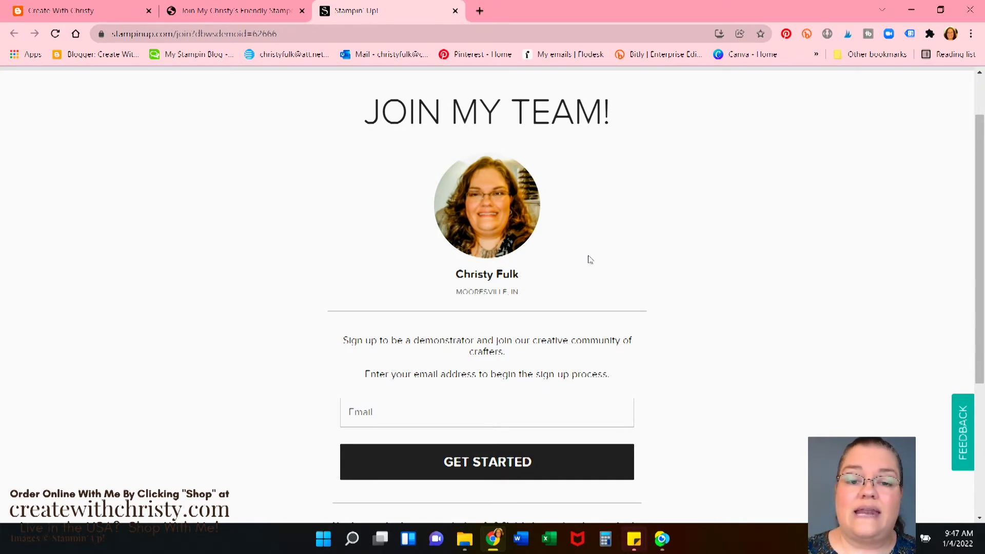
scroll(591, 259, down, 1)
click(343, 358)
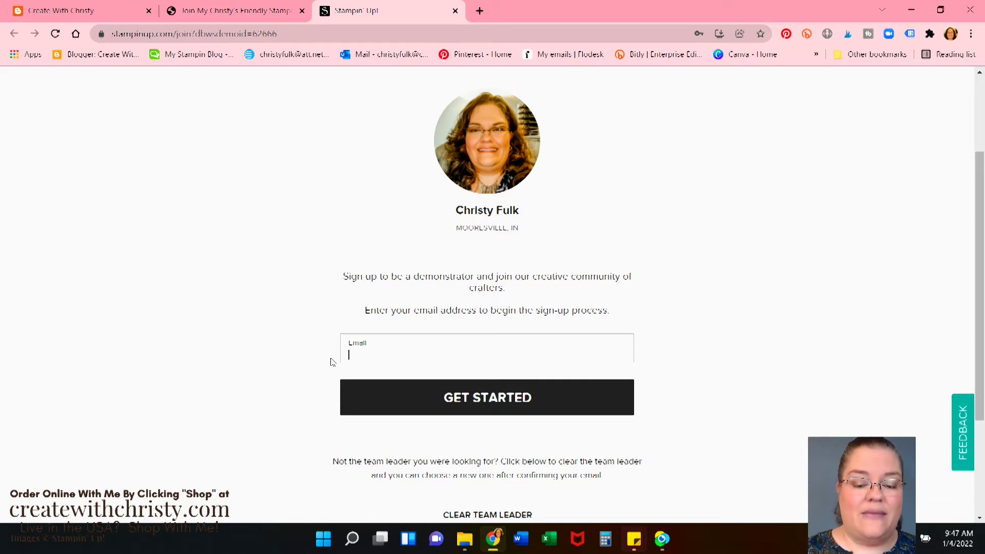
text(sallys)
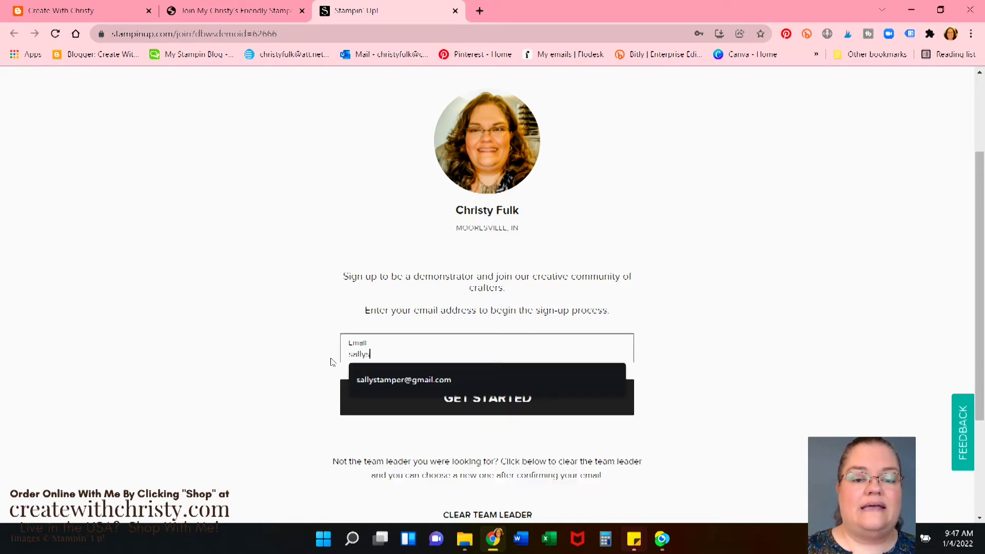
text(tamper)
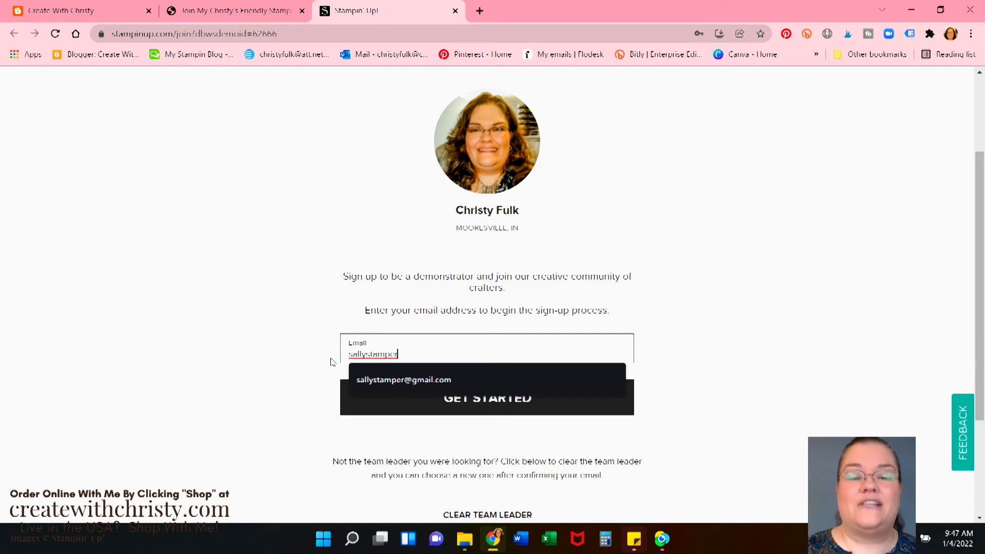
click(374, 379)
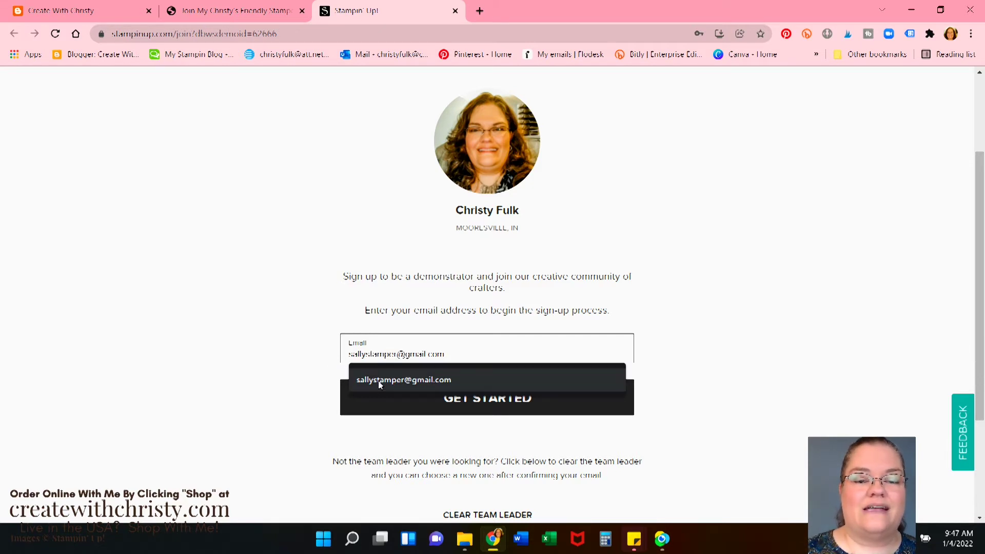
click(423, 398)
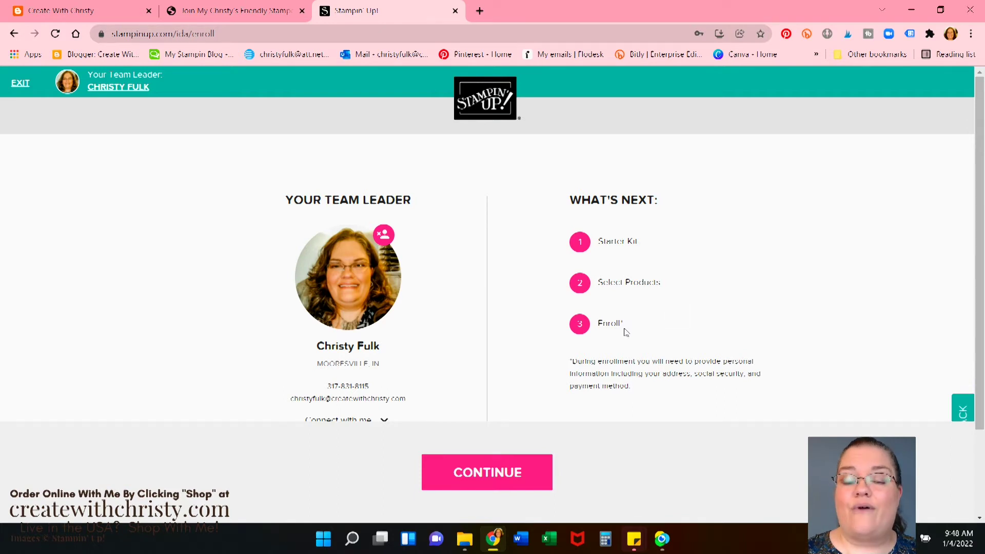
Continue past the team leader page and look over the $99 Starter Kit before selecting products
scroll(624, 342, down, 2)
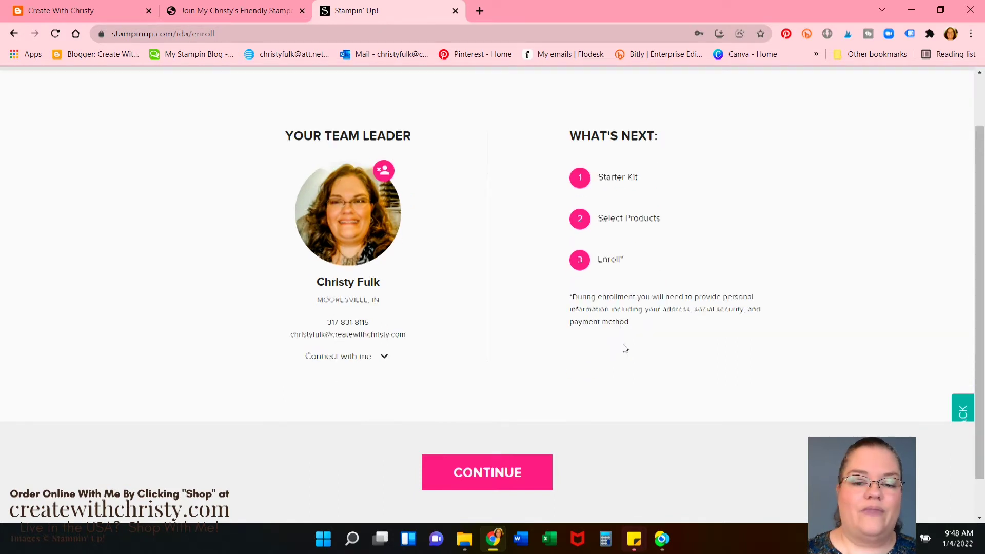
click(491, 485)
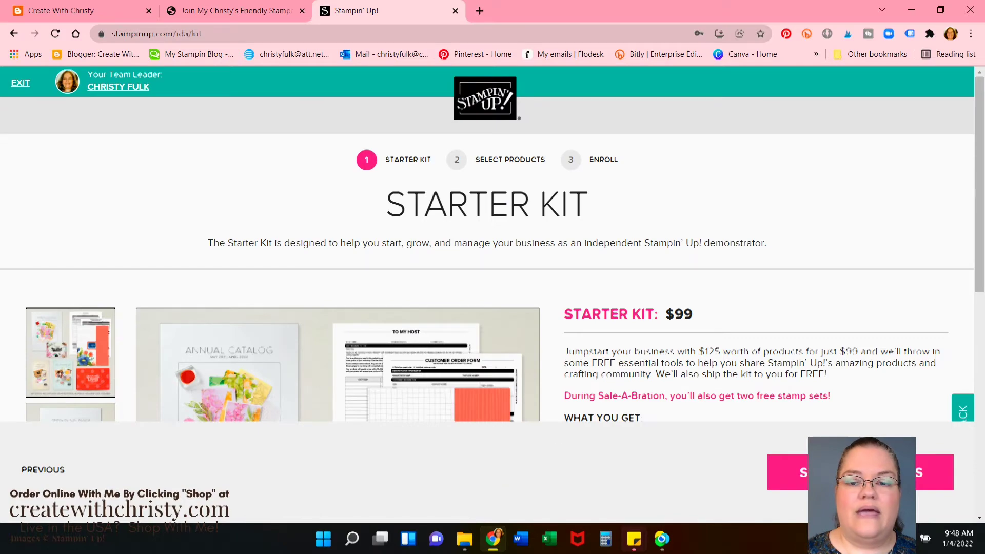
scroll(492, 283, down, 3)
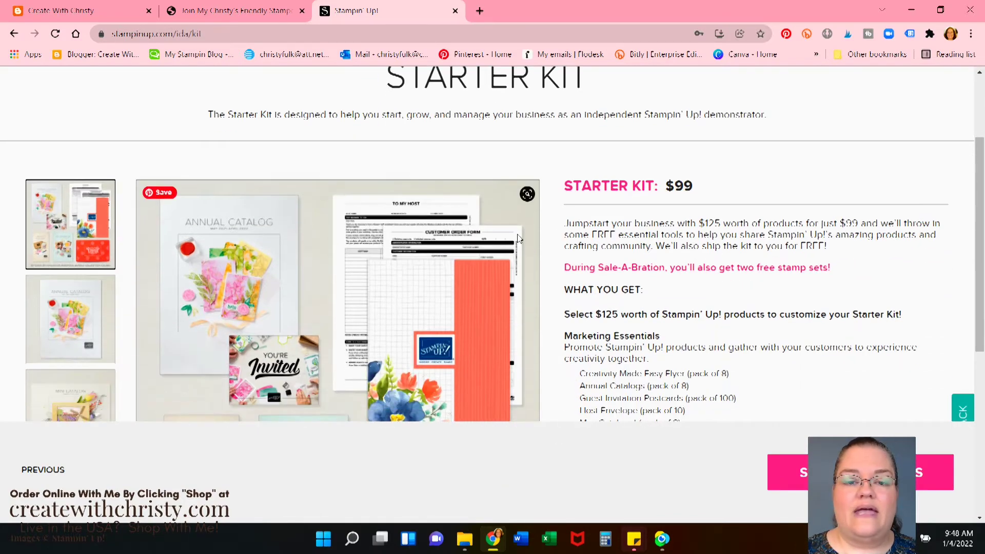
scroll(338, 300, down, 3)
scroll(720, 177, down, 4)
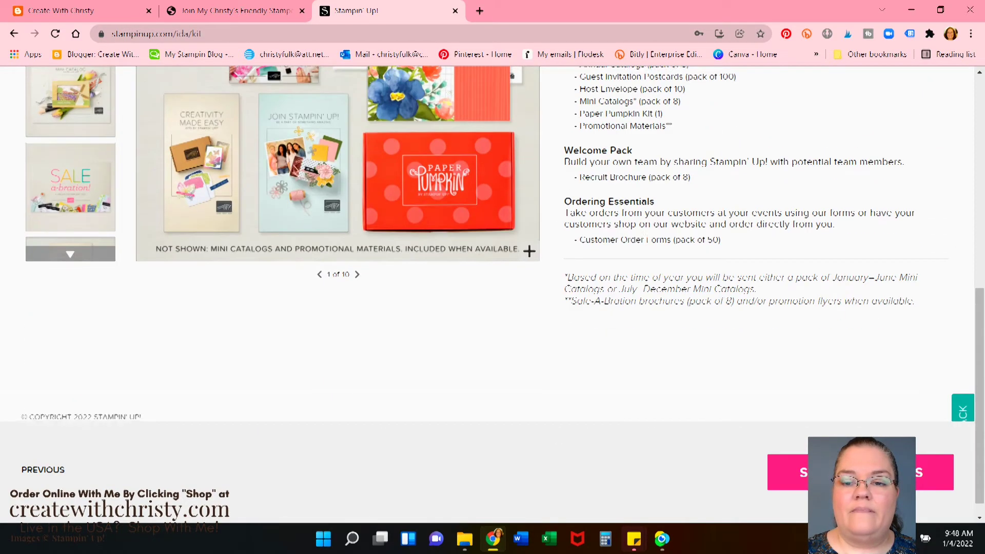
scroll(720, 177, up, 8)
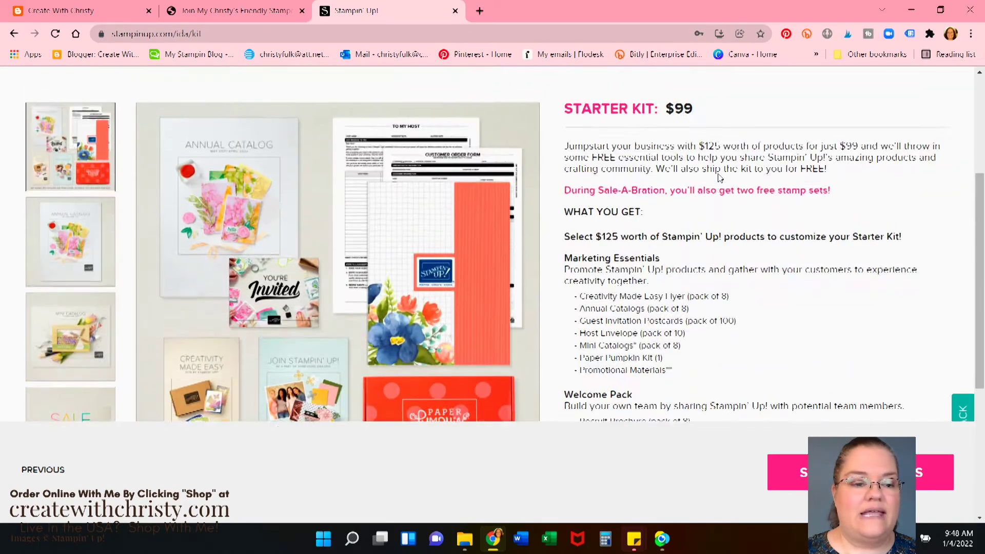
scroll(718, 178, down, 5)
scroll(720, 205, down, 3)
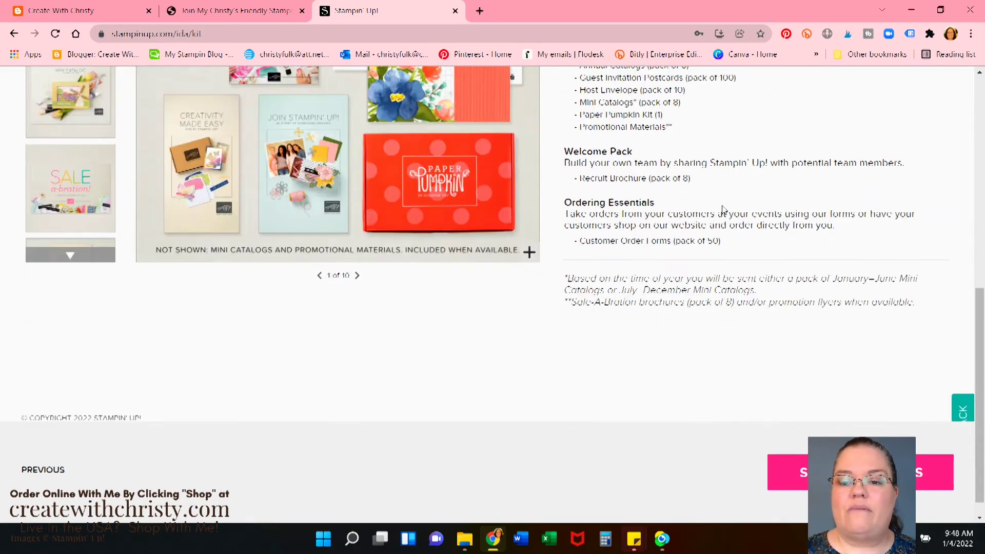
click(788, 472)
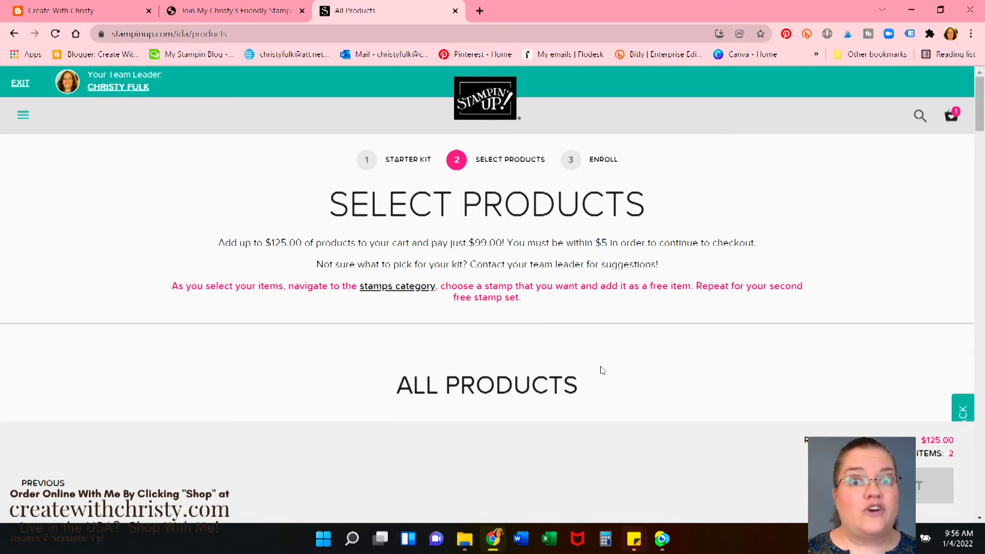
Browse the All Products catalogue on Select Products with the full $125.00 kit allowance remaining
scroll(595, 370, down, 3)
scroll(596, 371, down, 4)
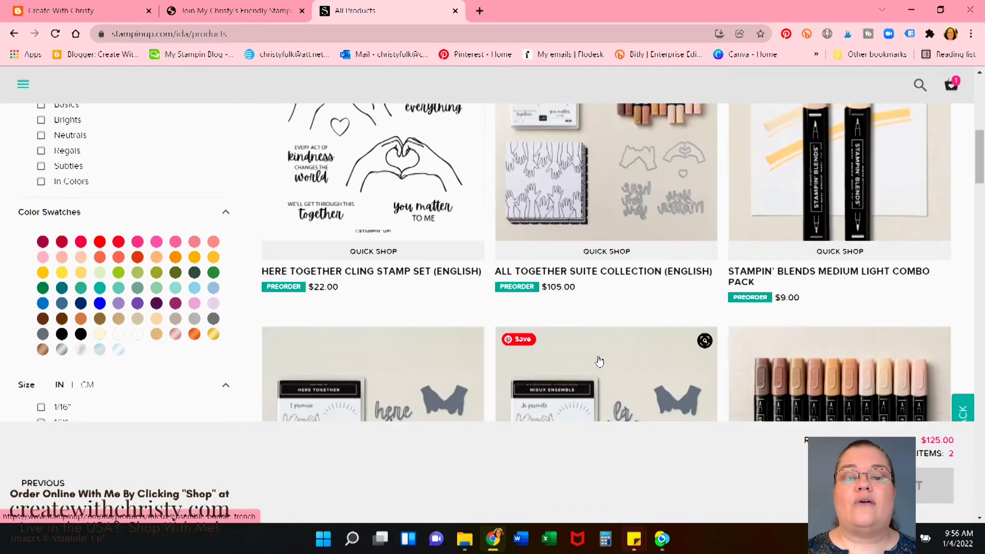
scroll(599, 362, down, 6)
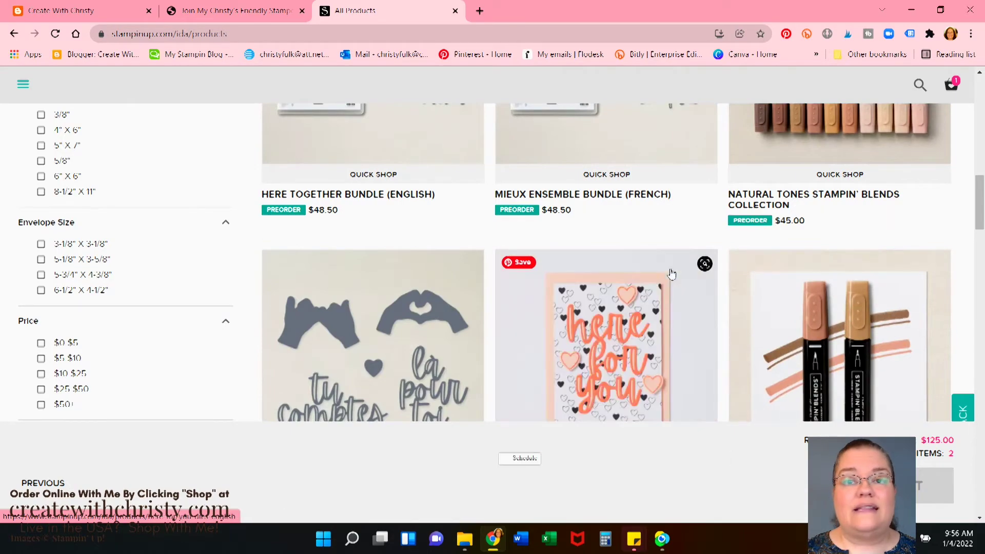
scroll(182, 349, down, 5)
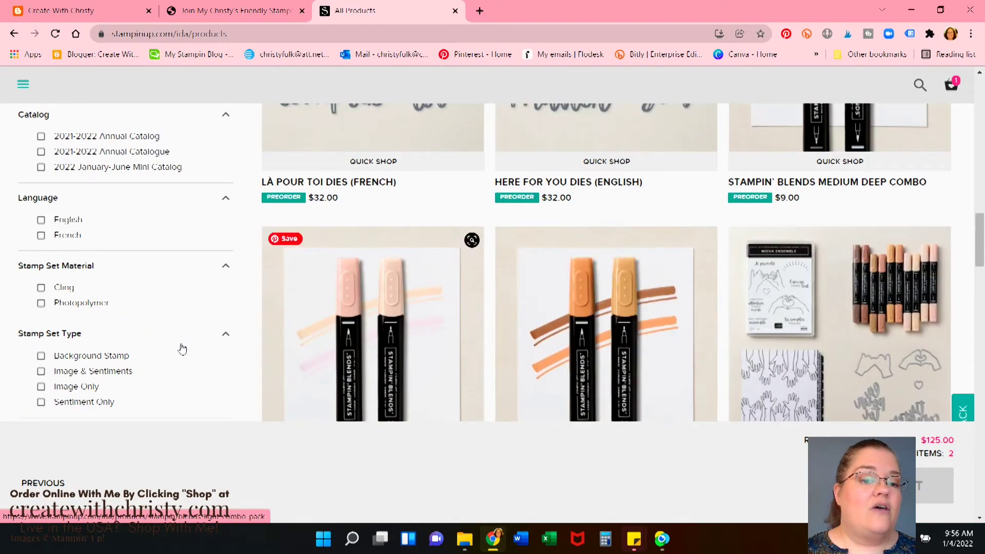
scroll(182, 349, up, 8)
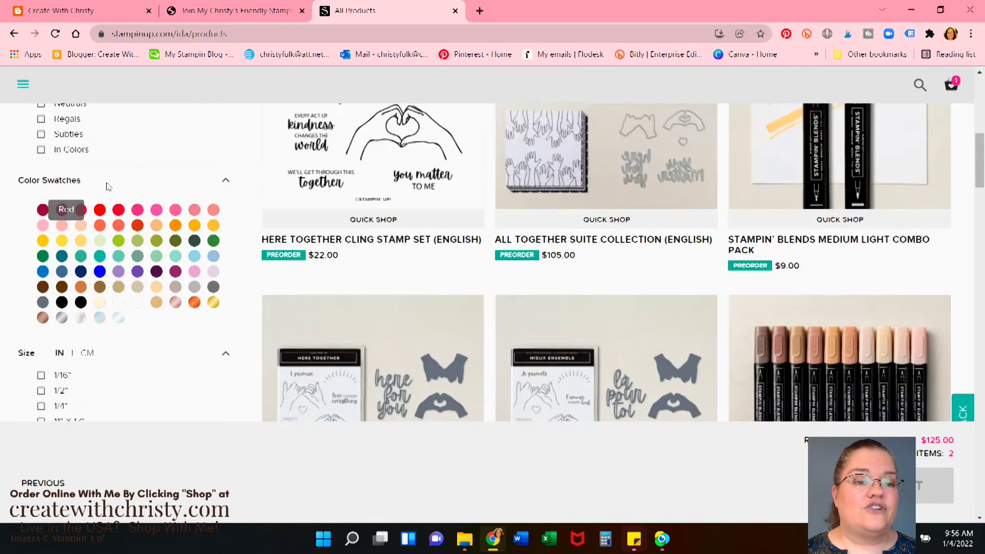
scroll(109, 186, up, 4)
scroll(81, 316, down, 8)
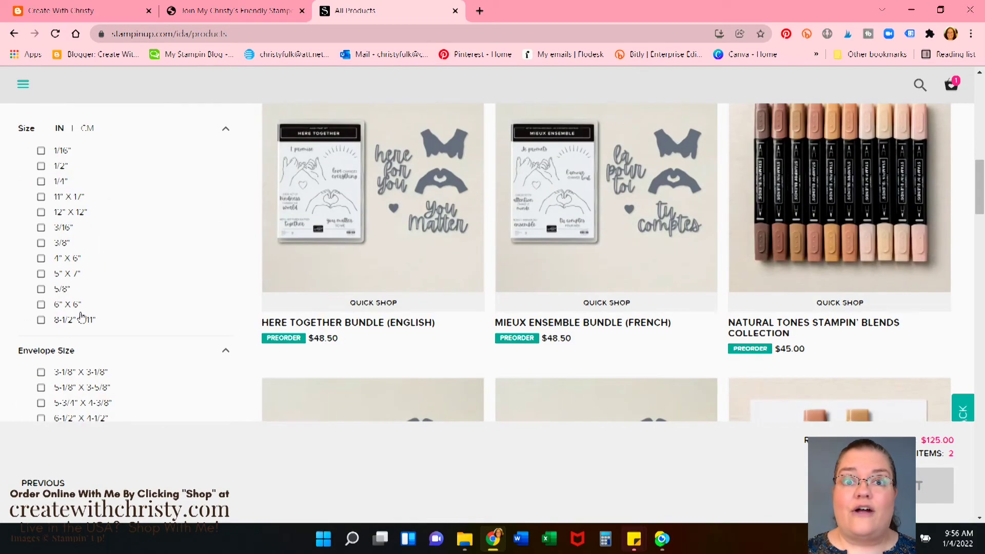
scroll(80, 316, up, 10)
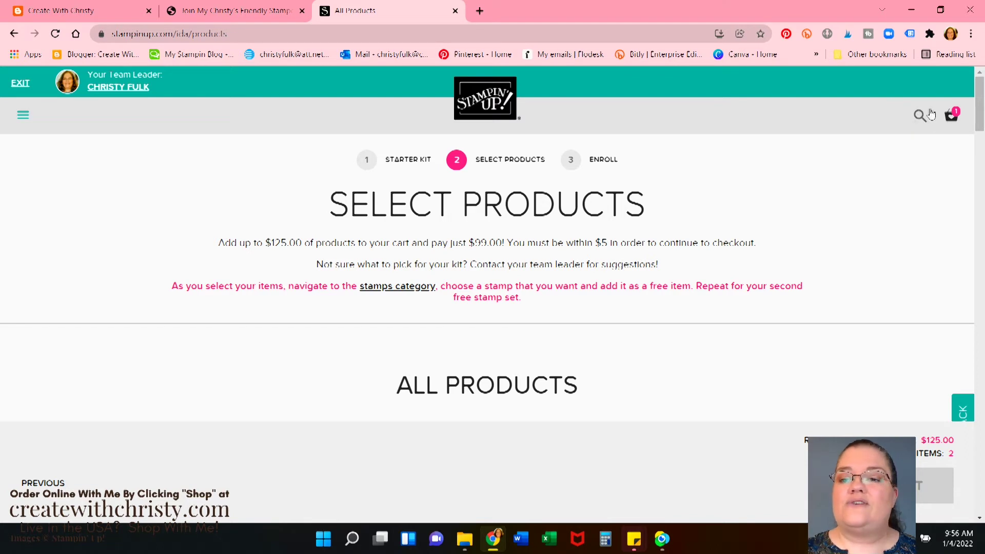
click(920, 116)
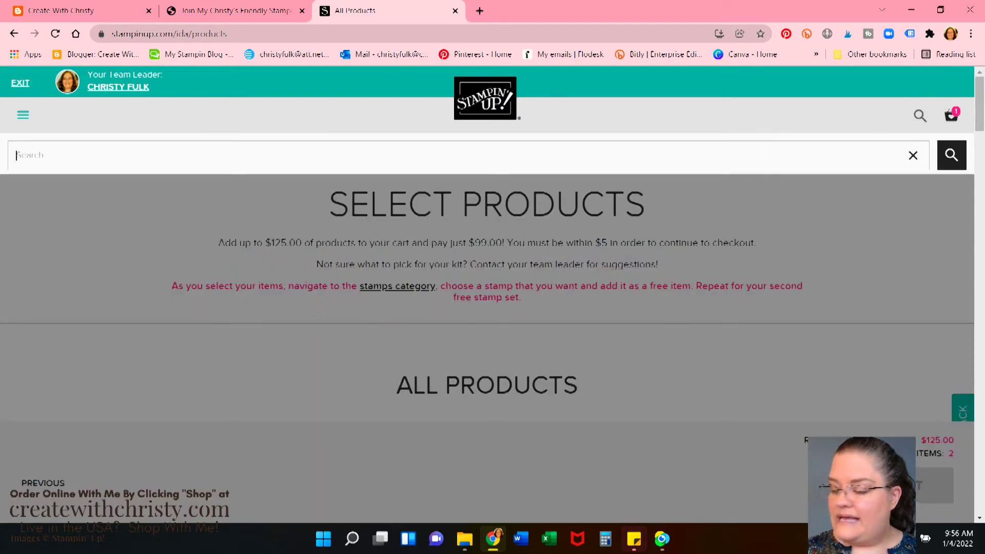
Search 'Blessing of HOme' and add the $51.25 Blessings of Home Bundle, leaving $73.75
text(Bl)
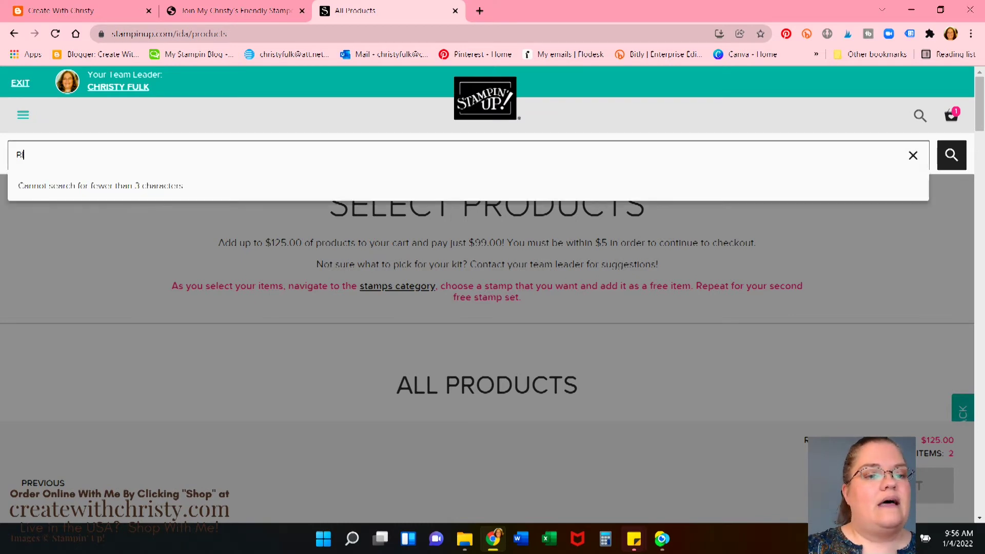
text(essing of HOme)
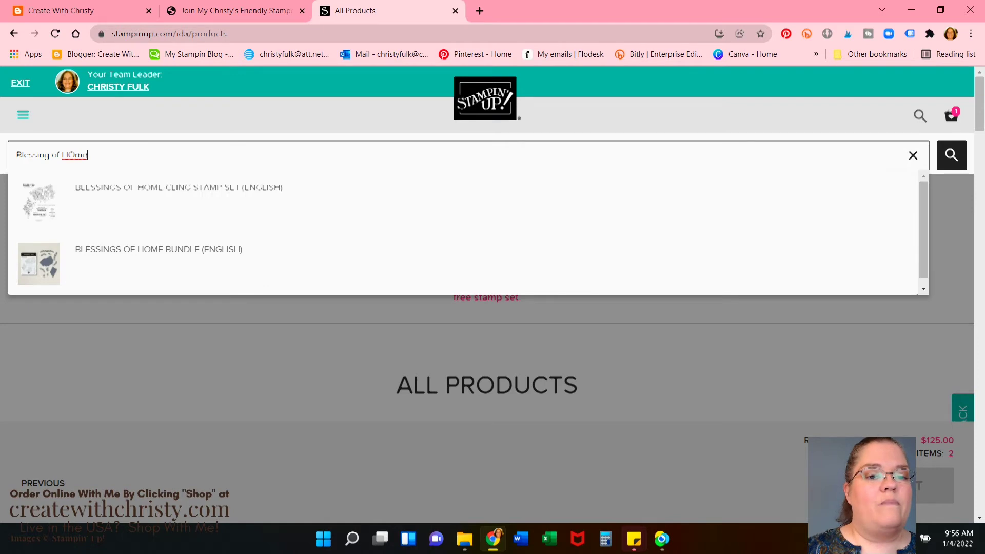
click(193, 253)
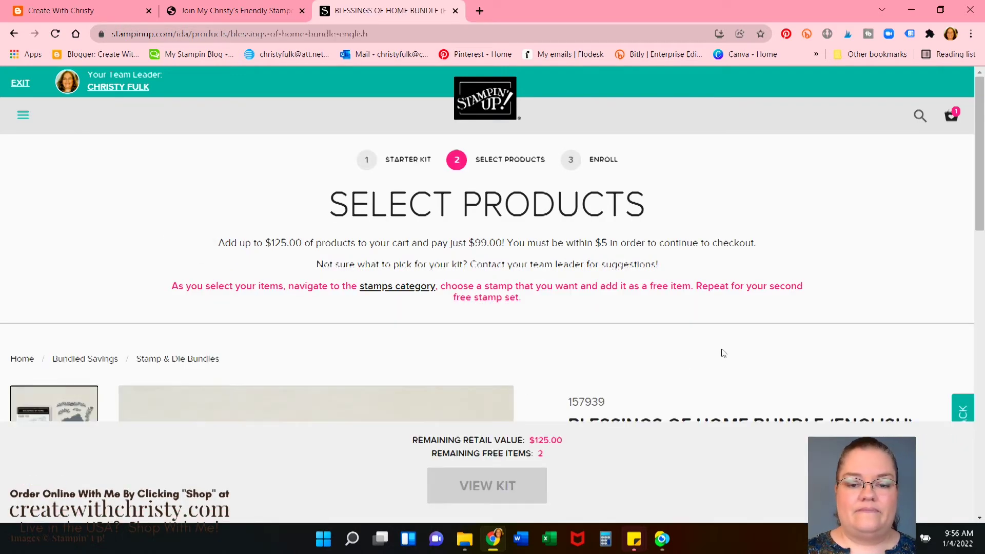
scroll(722, 344, down, 4)
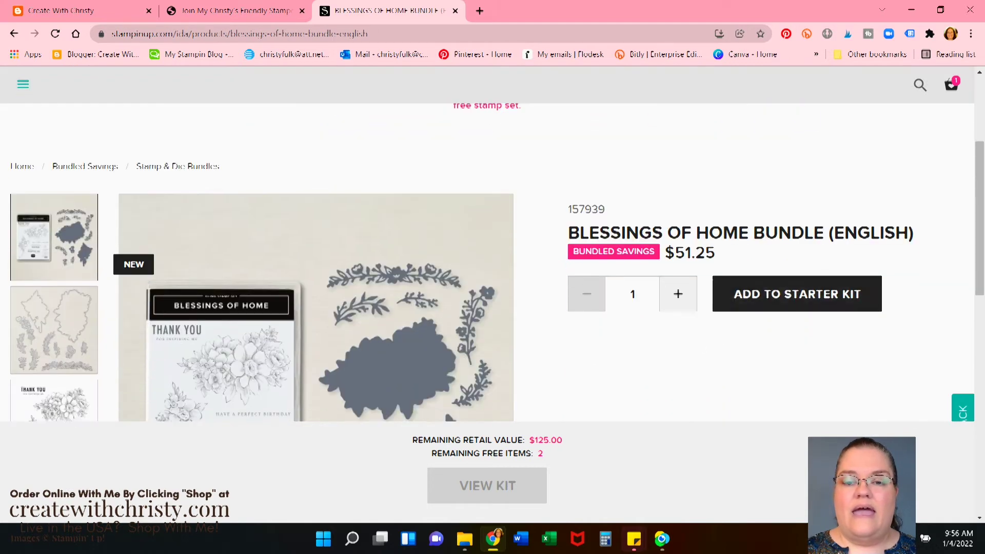
scroll(463, 291, down, 2)
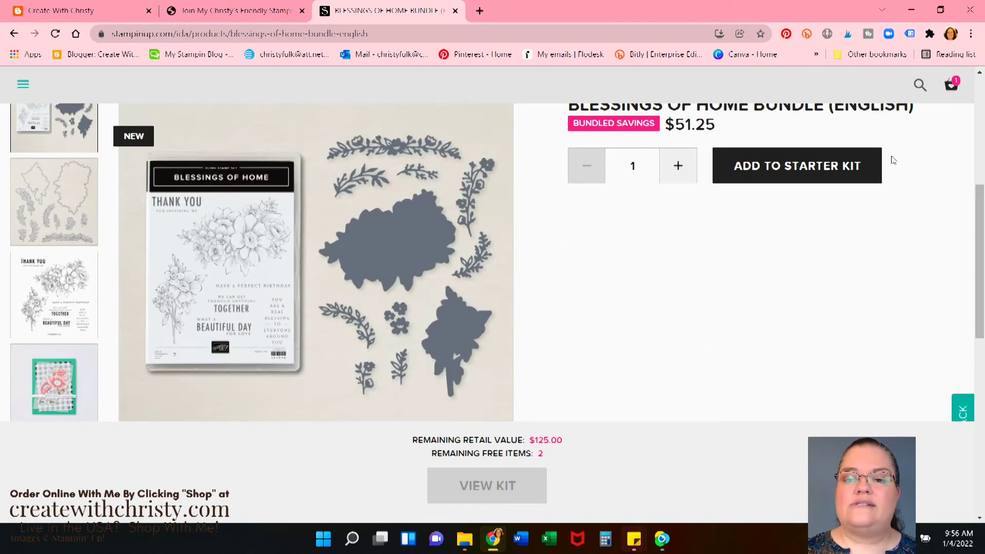
click(791, 171)
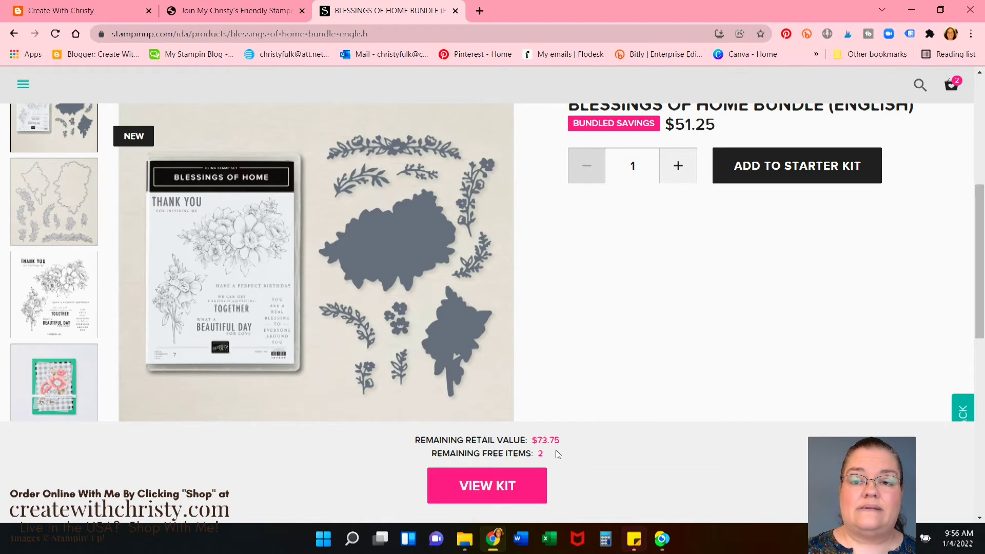
scroll(558, 454, up, 5)
click(920, 115)
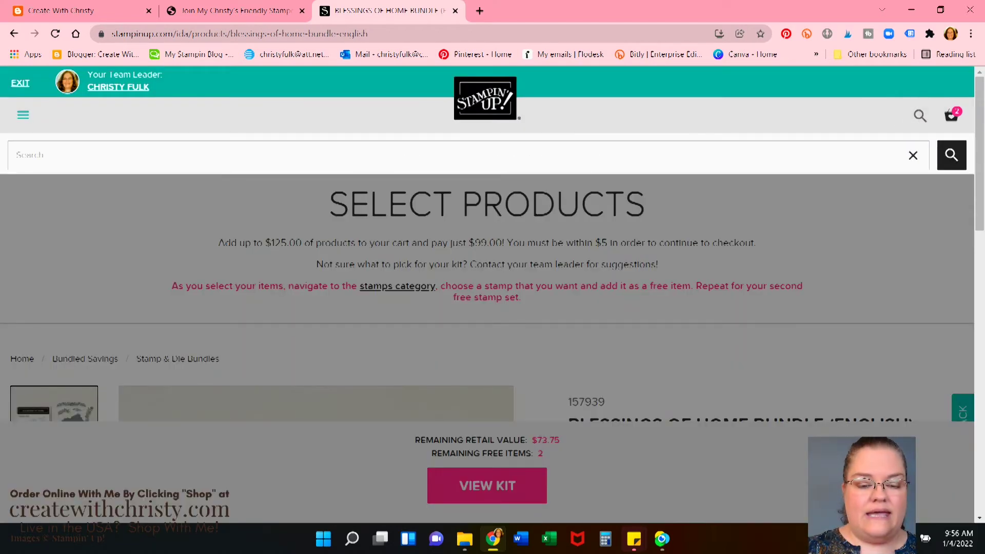
Add the $44.00 Rainbow of Happiness Bundle to the kit, leaving $29.75, and return to Home
text(Rain)
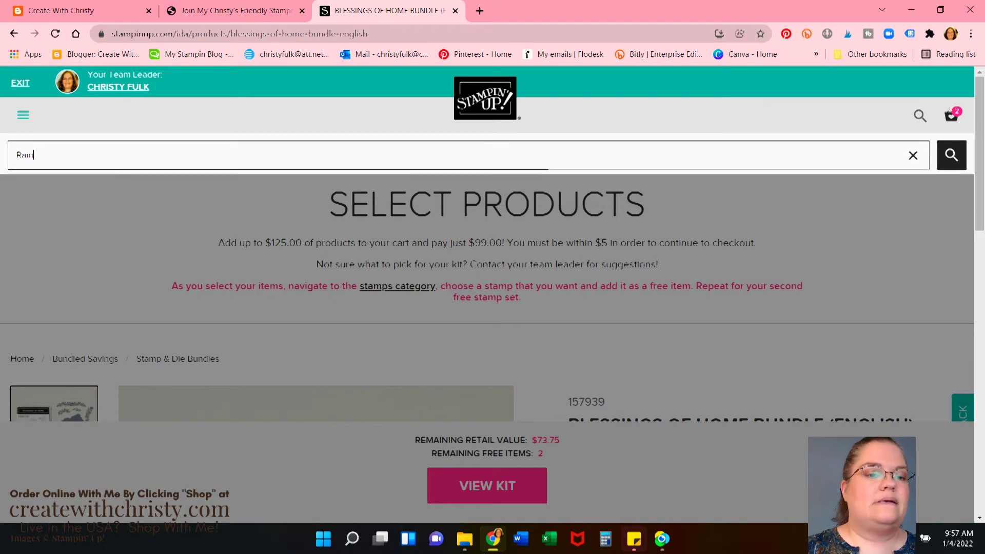
text(bow of Happiness)
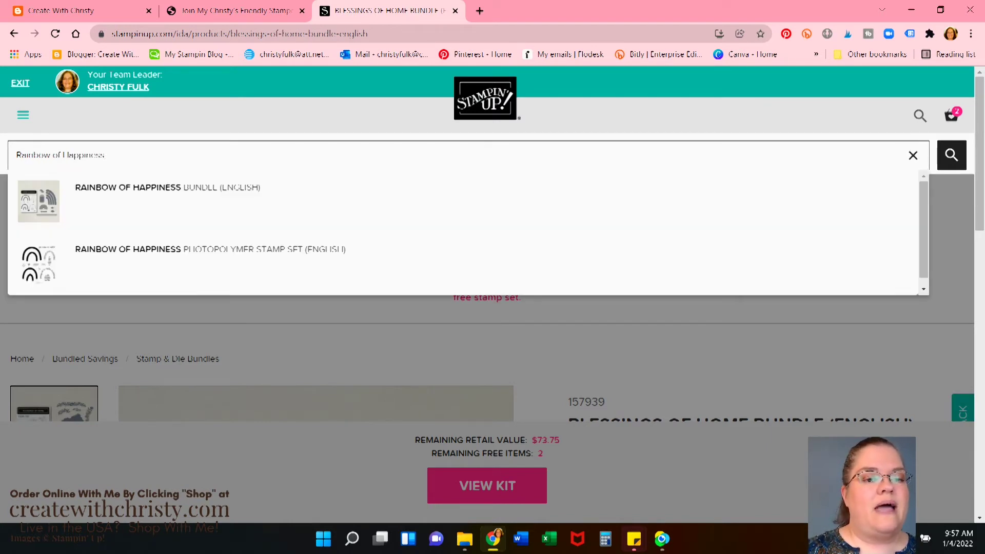
click(253, 194)
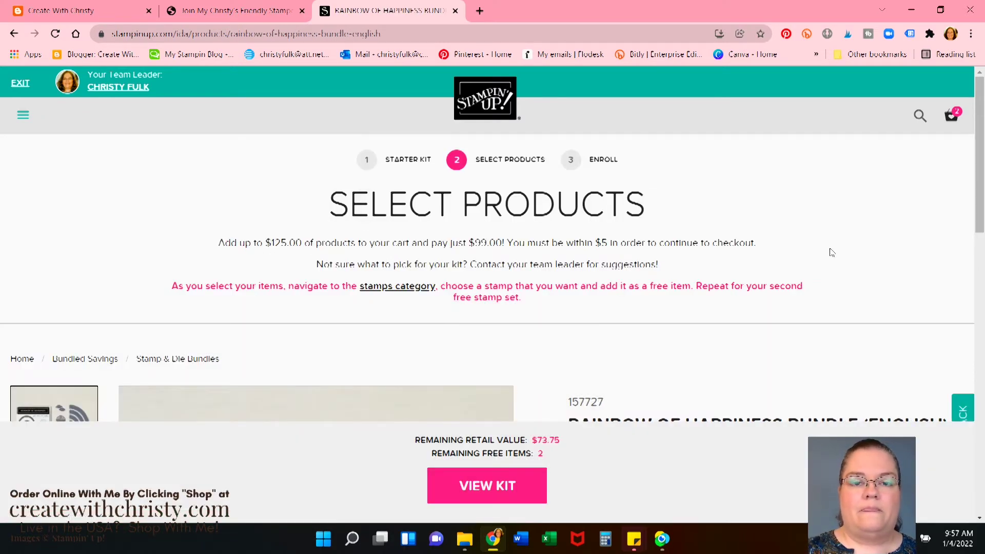
scroll(832, 253, down, 5)
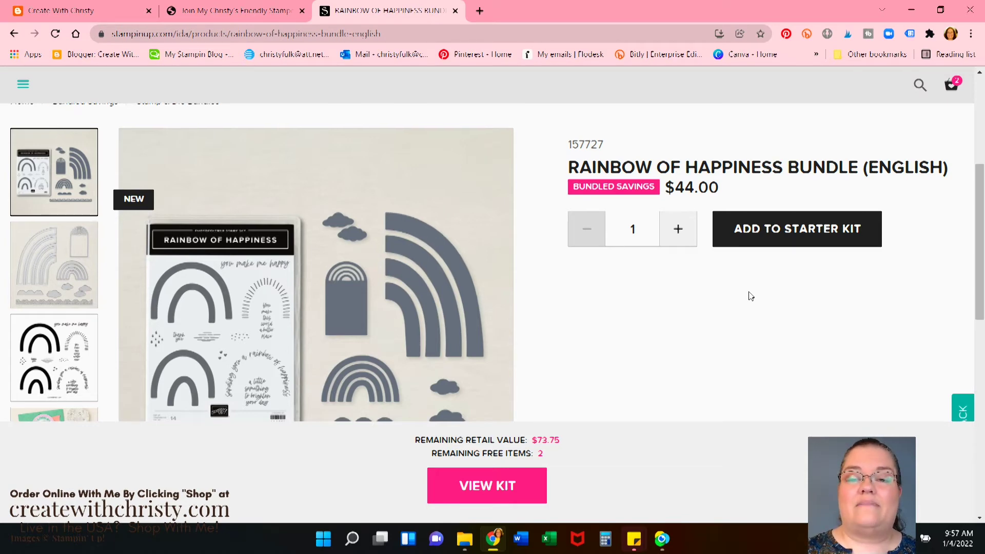
scroll(741, 268, down, 1)
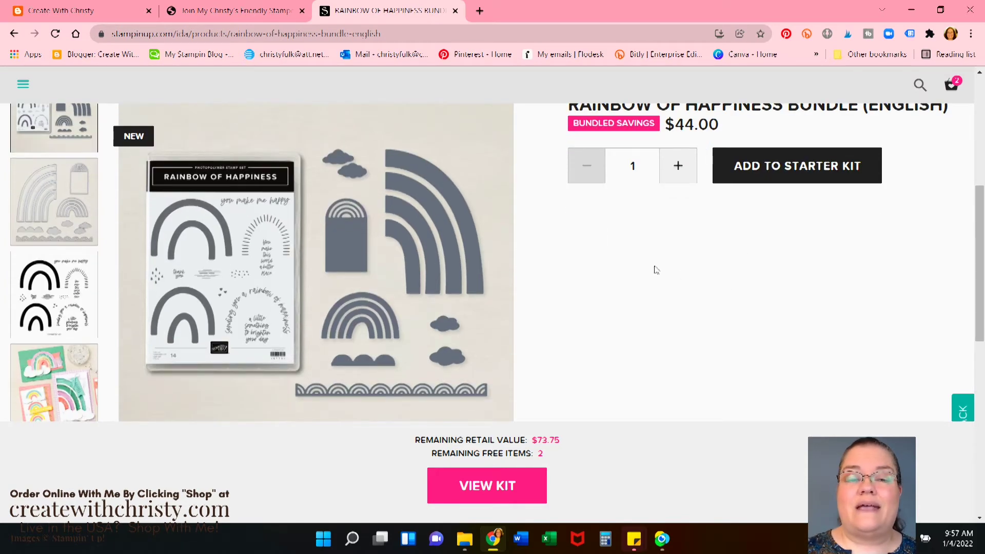
click(834, 173)
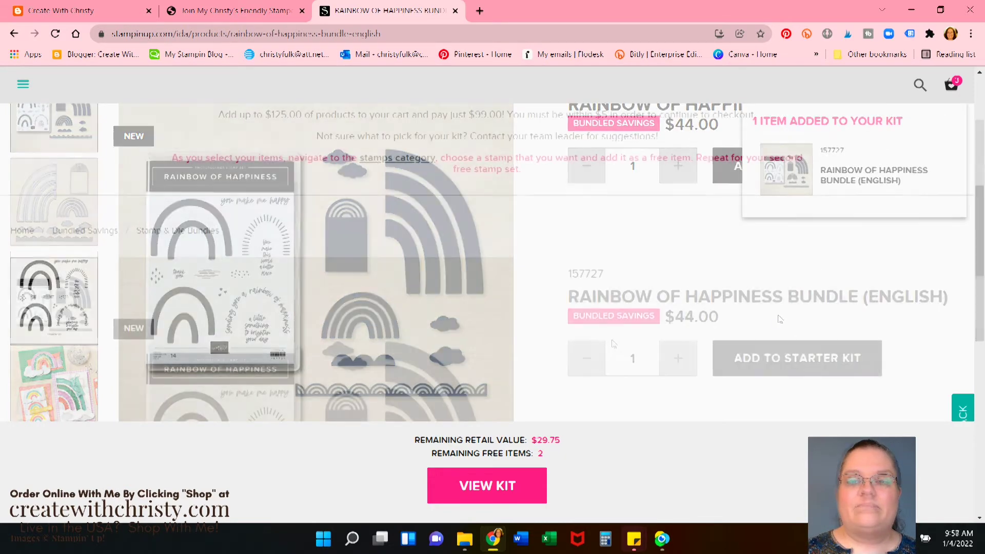
scroll(618, 373, down, 3)
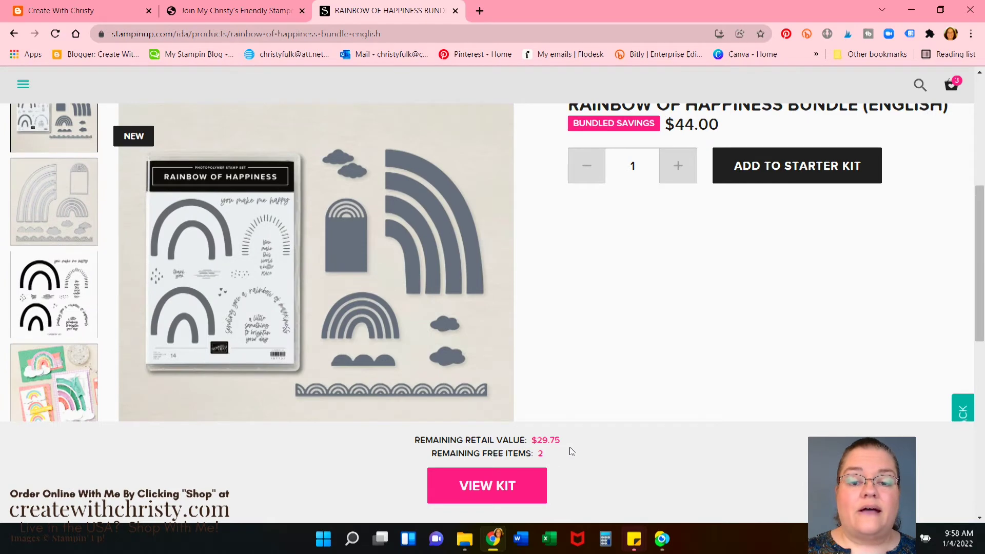
scroll(638, 348, up, 3)
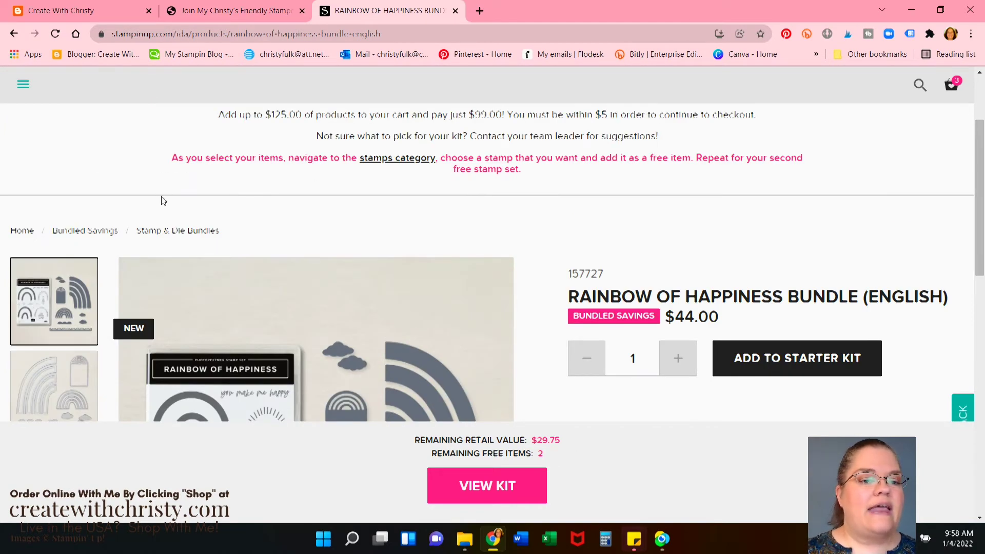
click(23, 231)
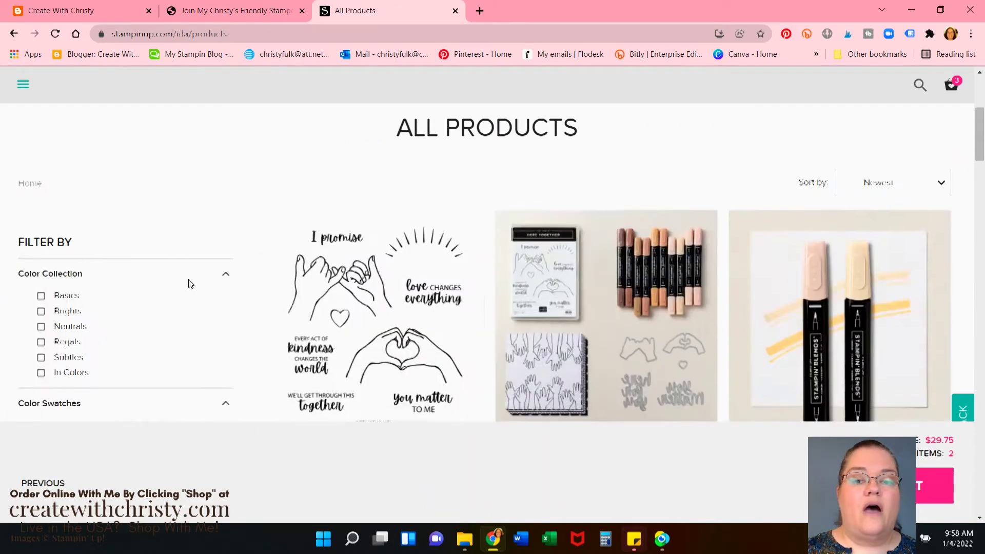
Filter the product listing to the Heart & Home Suite Collection
scroll(190, 283, down, 5)
scroll(191, 284, down, 15)
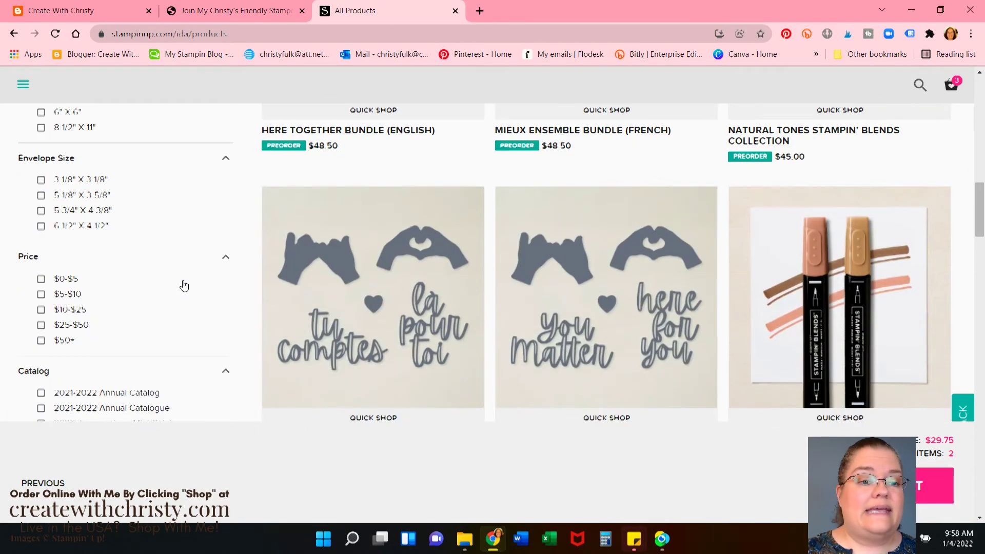
scroll(184, 288, down, 7)
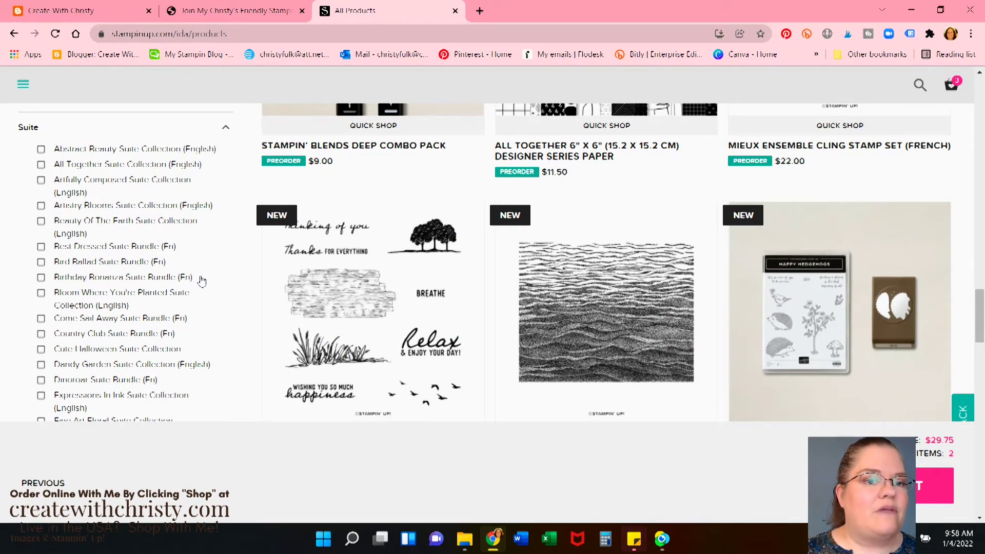
scroll(169, 268, down, 5)
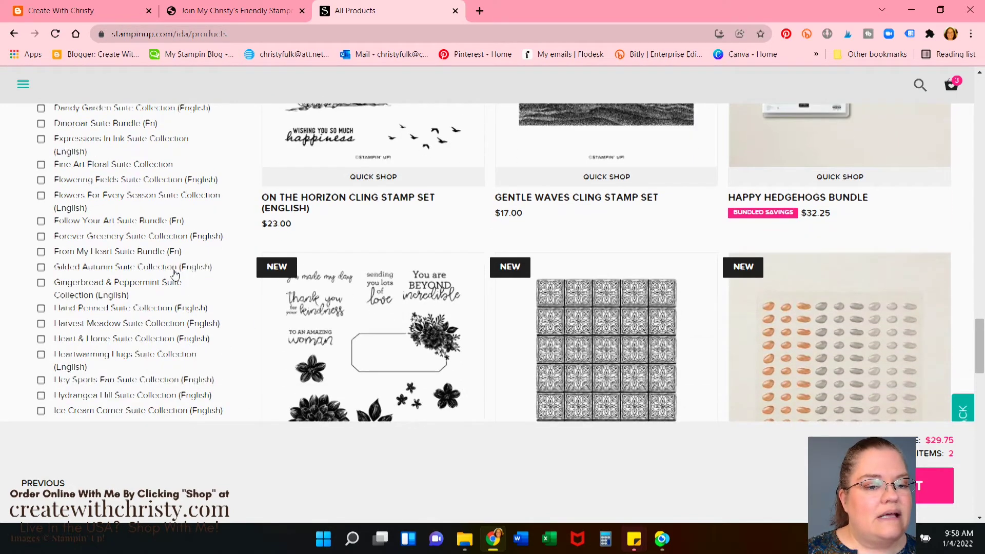
click(85, 343)
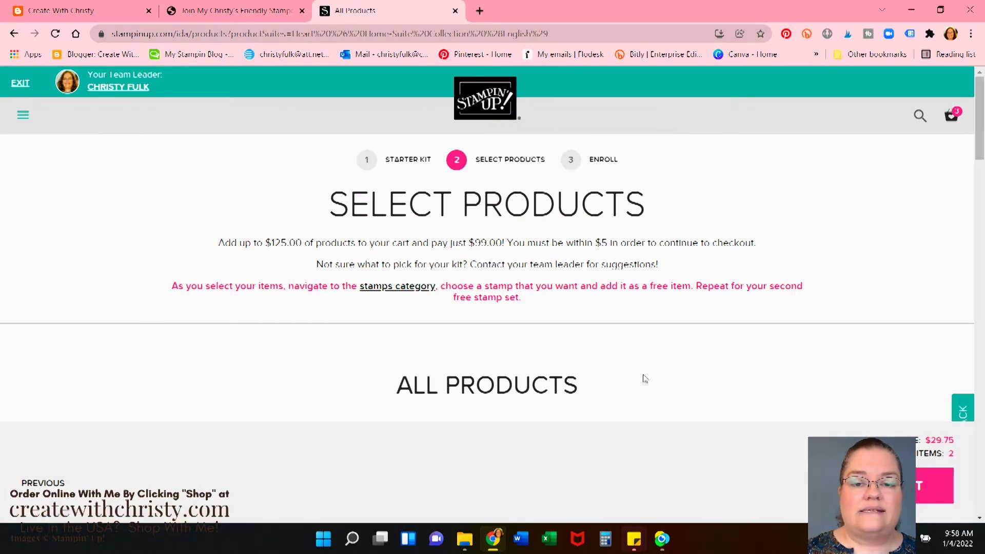
Quick Shop the Heart & Home 12" x 12" Designer Series Paper ($11.50) and add it, leaving $18.25
scroll(664, 379, down, 15)
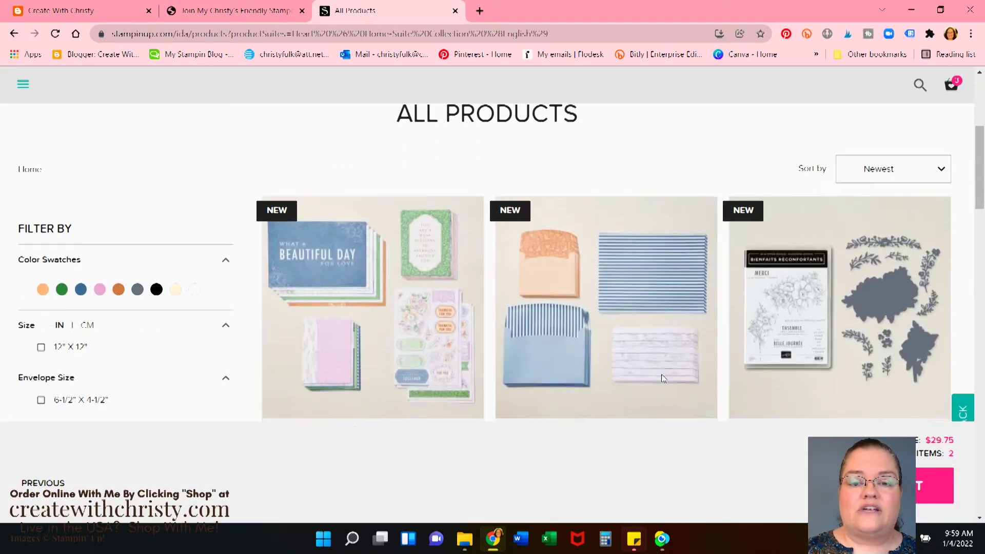
scroll(658, 379, down, 17)
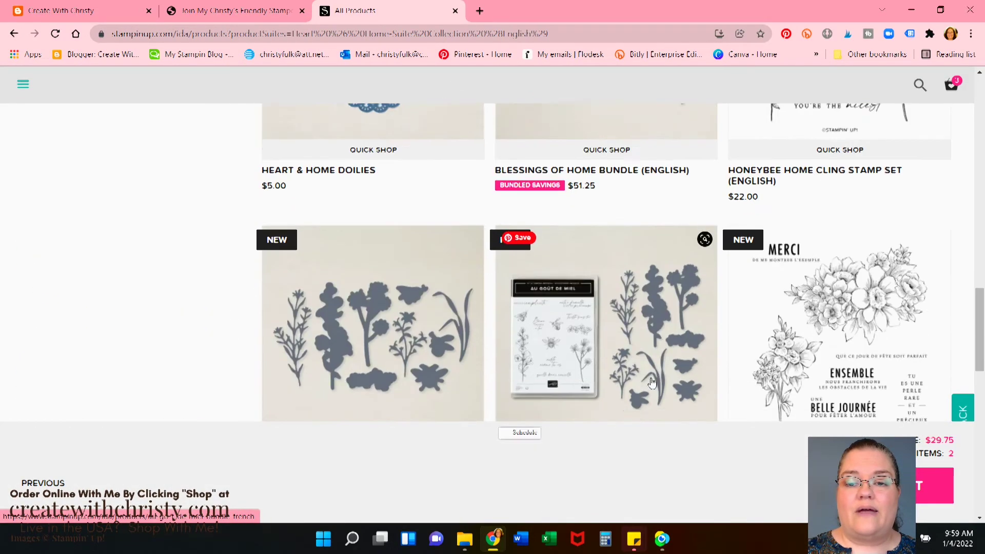
scroll(650, 384, down, 2)
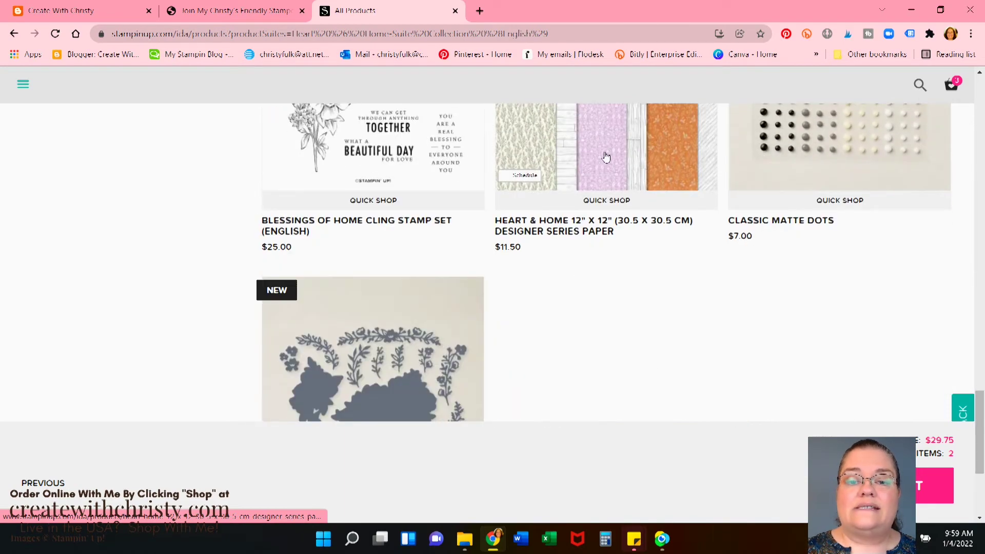
scroll(669, 286, up, 2)
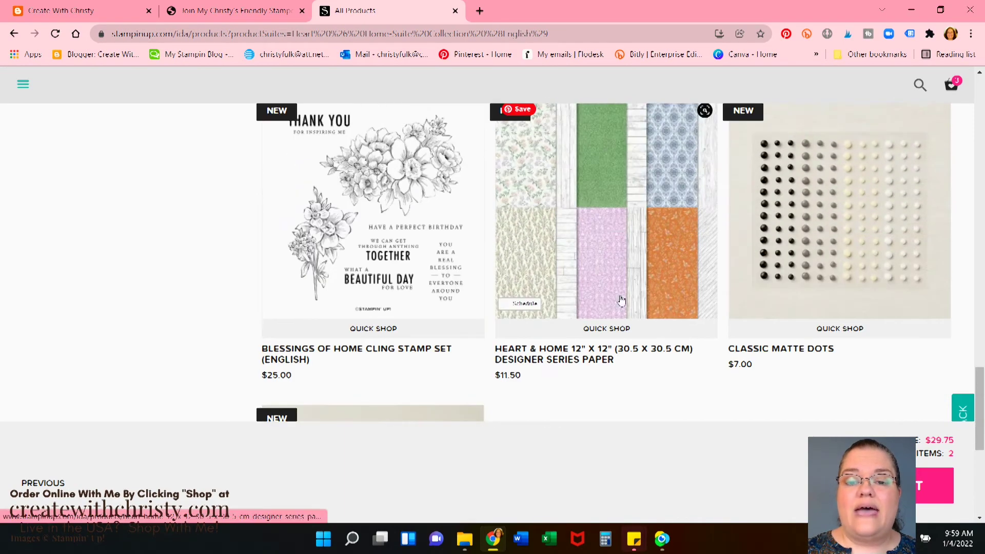
click(615, 329)
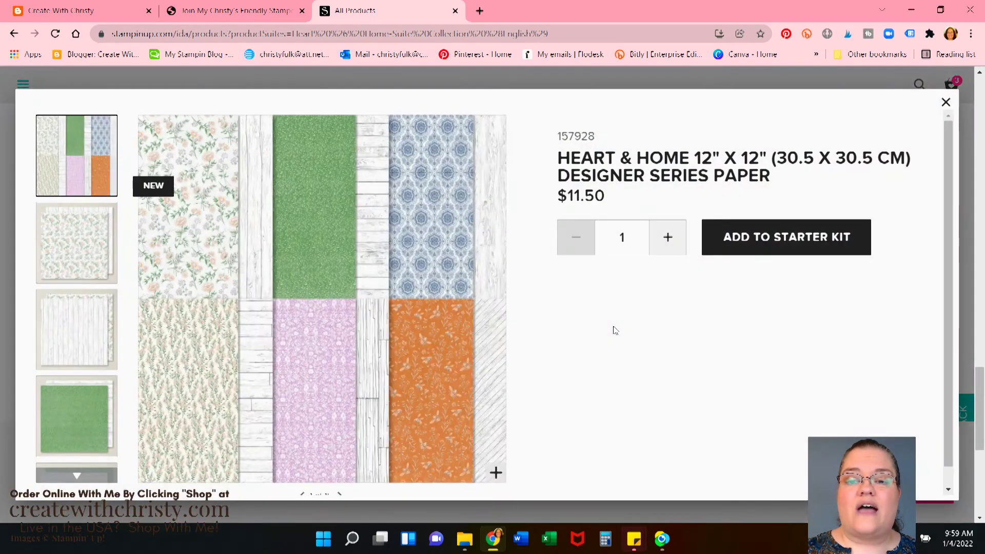
click(795, 237)
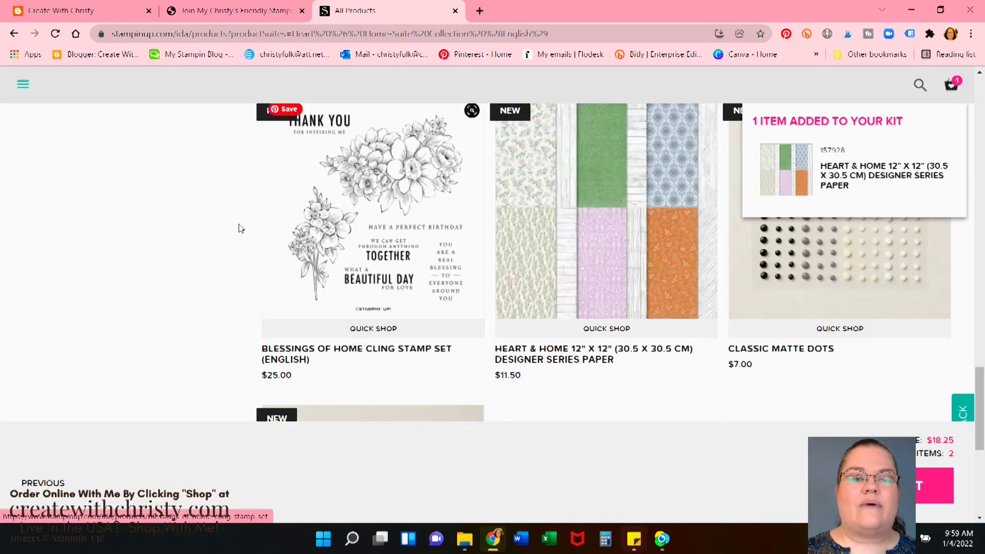
scroll(238, 228, up, 15)
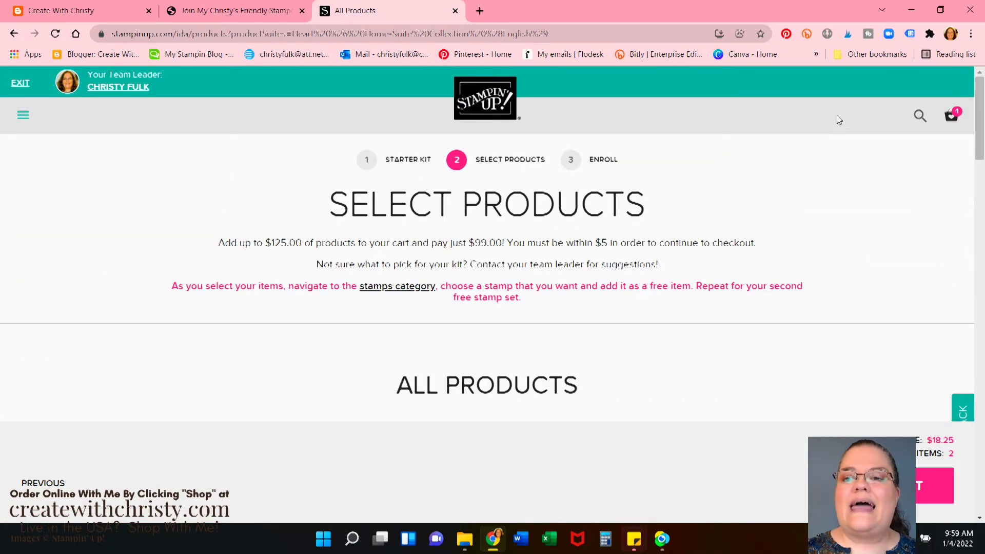
Search 'cloud' and add the $18.00 Cloud Punch to the kit, leaving $0.25
click(920, 115)
click(777, 155)
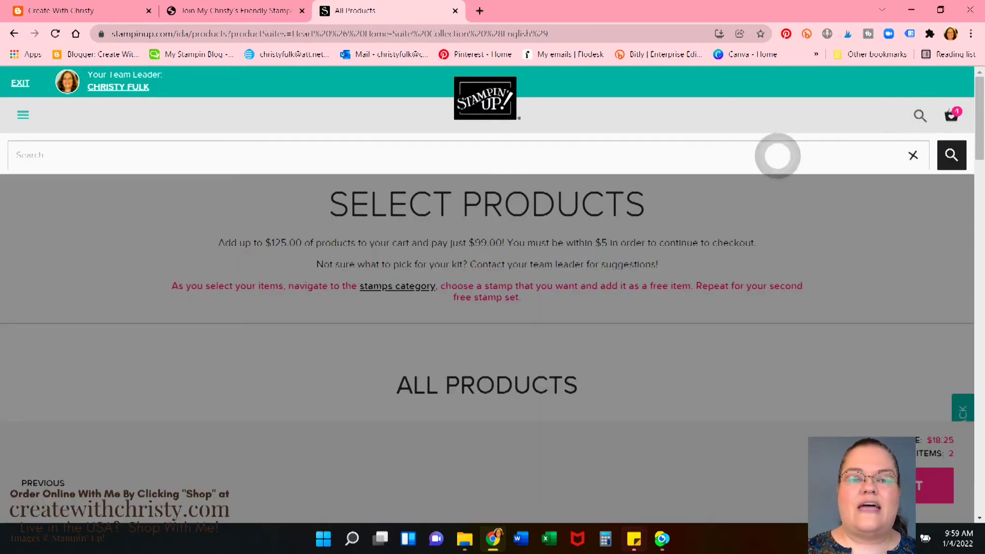
text(cloud)
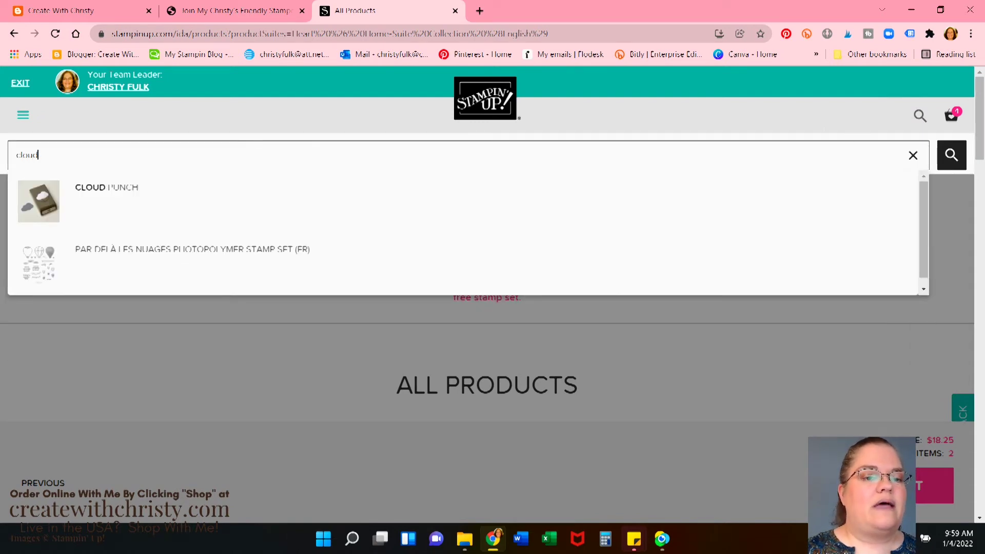
click(148, 197)
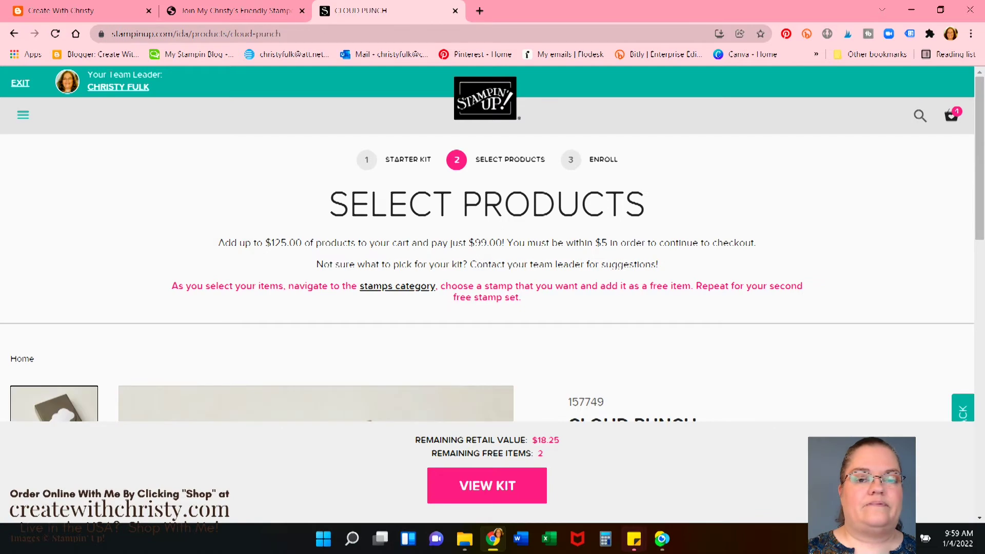
scroll(862, 232, down, 4)
scroll(843, 235, down, 1)
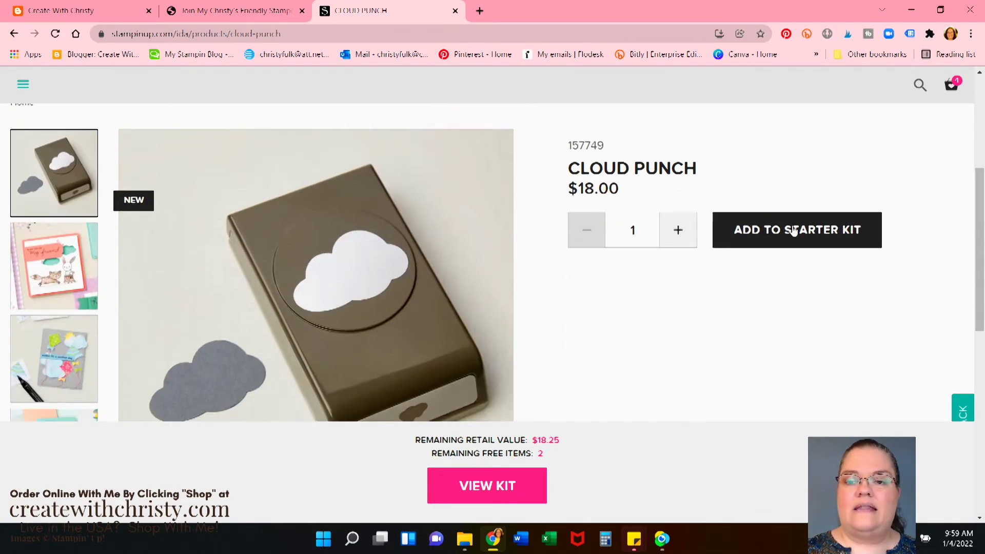
click(793, 229)
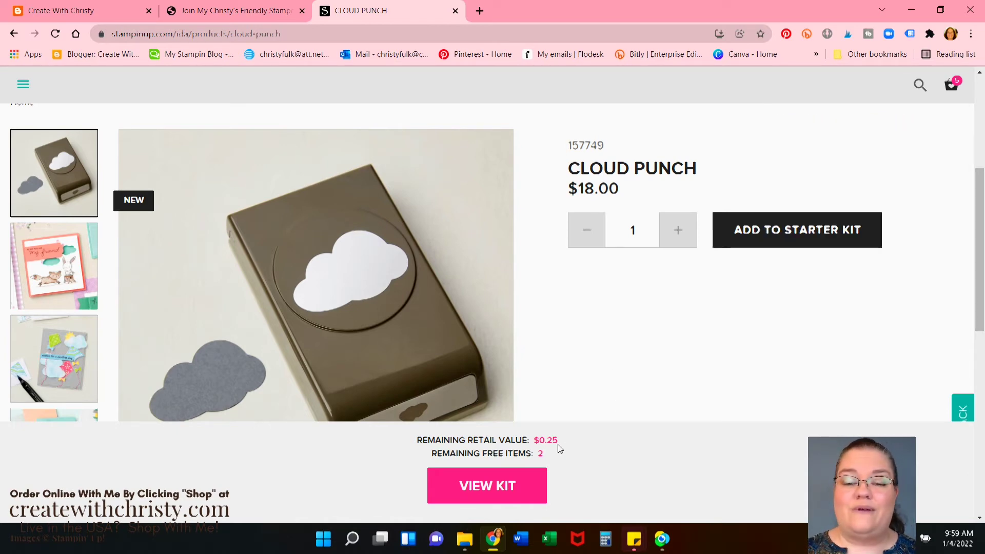
Open the kit Review page to see all chosen items
scroll(585, 440, down, 3)
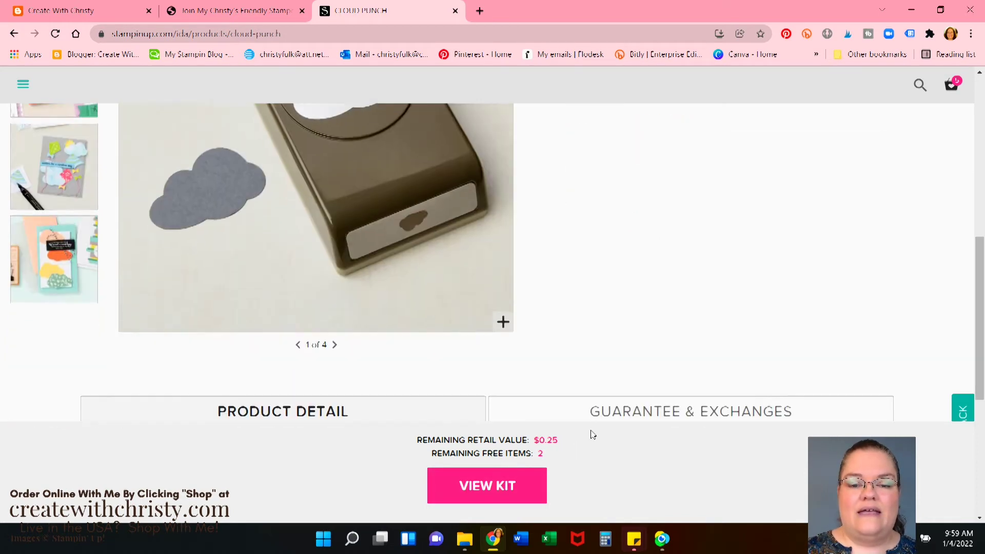
scroll(590, 435, up, 6)
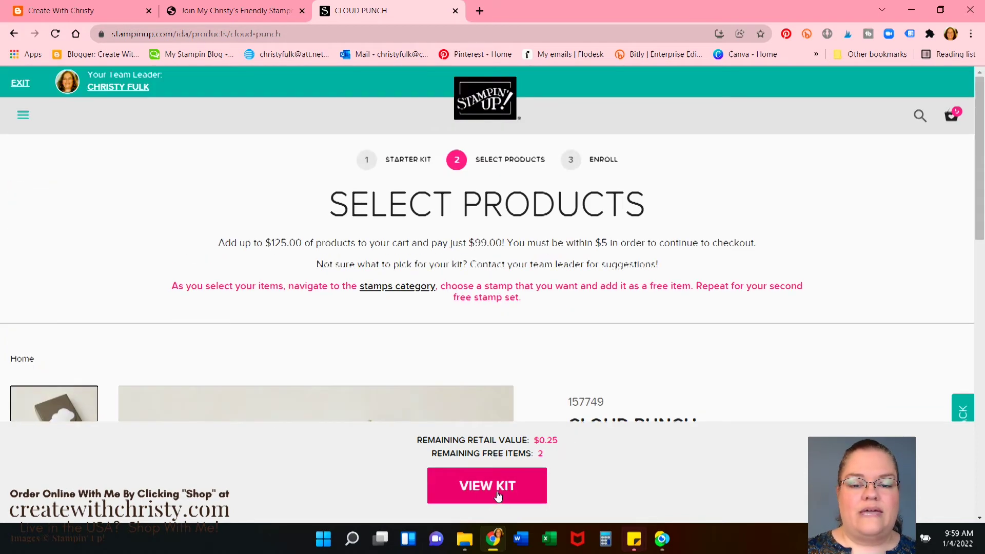
click(497, 494)
Scroll through the kit review, then go back to Select Products with $0.25 and 2 free items left
scroll(486, 229, down, 9)
scroll(486, 229, up, 9)
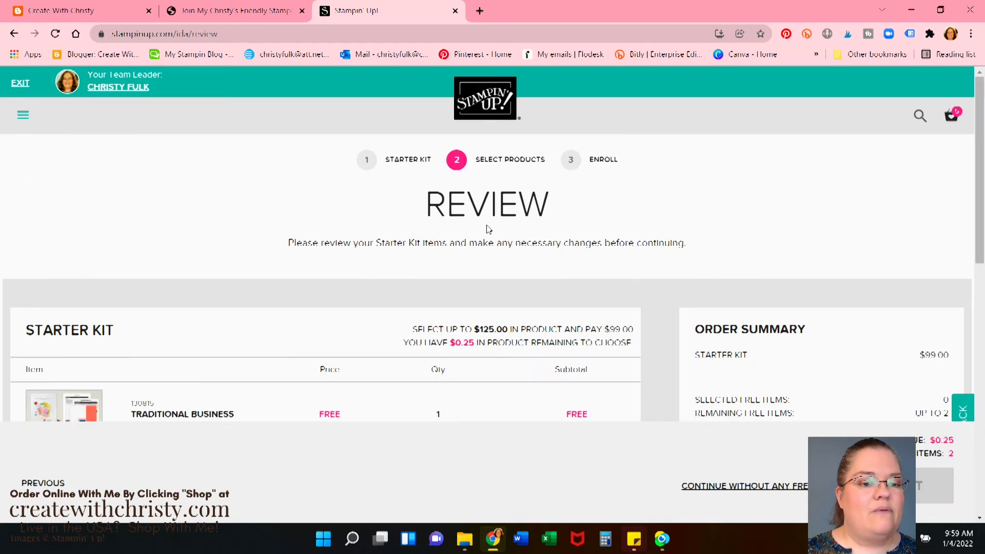
scroll(487, 230, down, 6)
scroll(488, 230, down, 3)
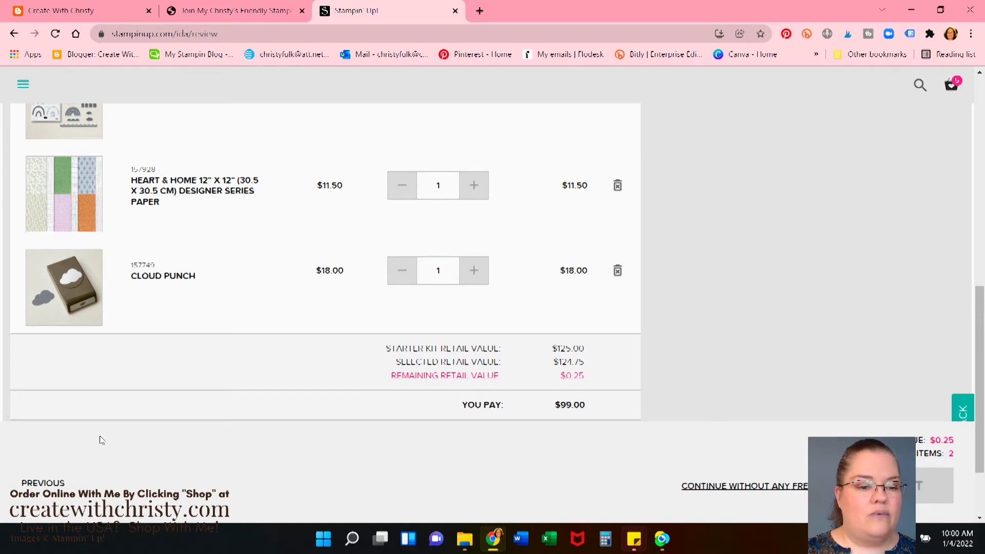
click(28, 482)
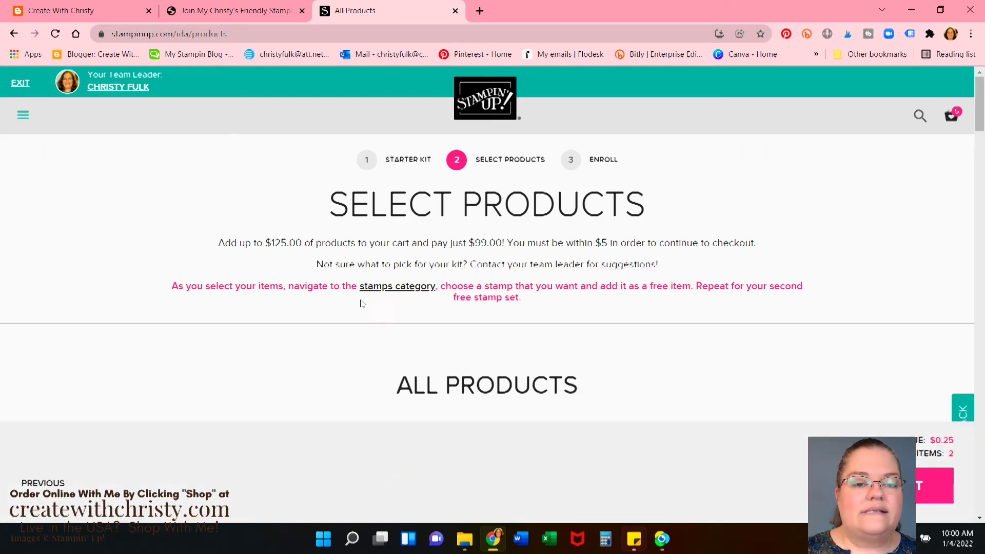
Open the Stamps-All category, tick the English language filter, and browse sets like In the Moment
click(401, 292)
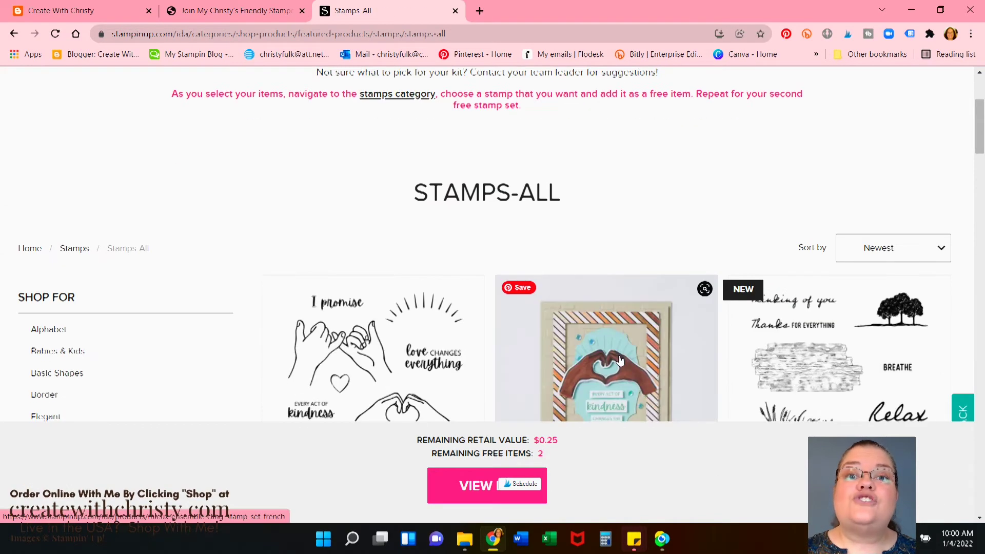
scroll(185, 241, down, 10)
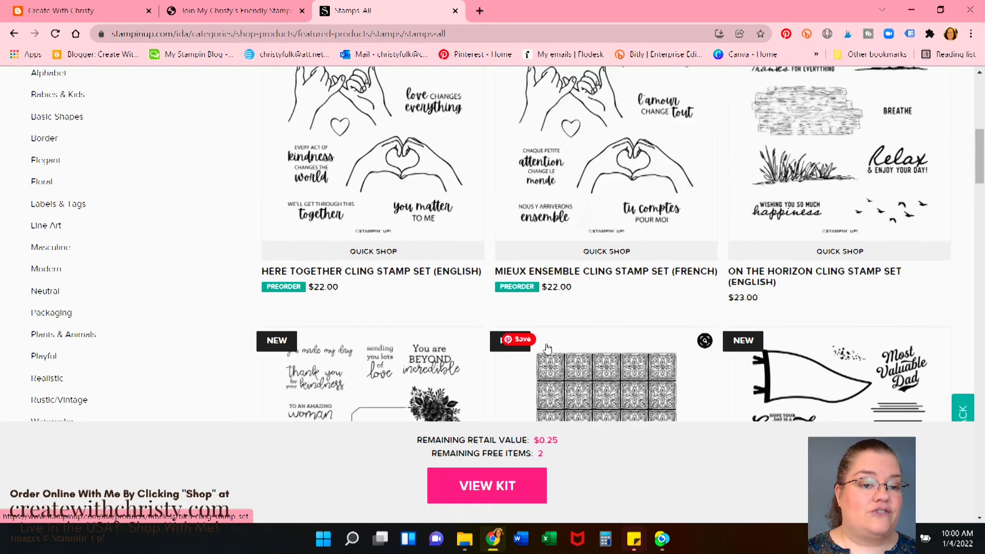
scroll(185, 241, down, 4)
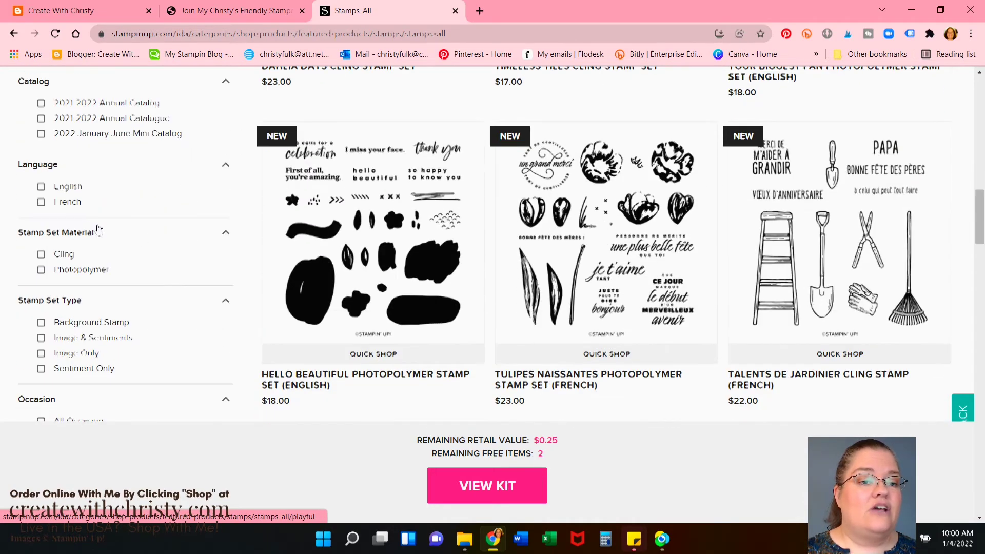
click(41, 187)
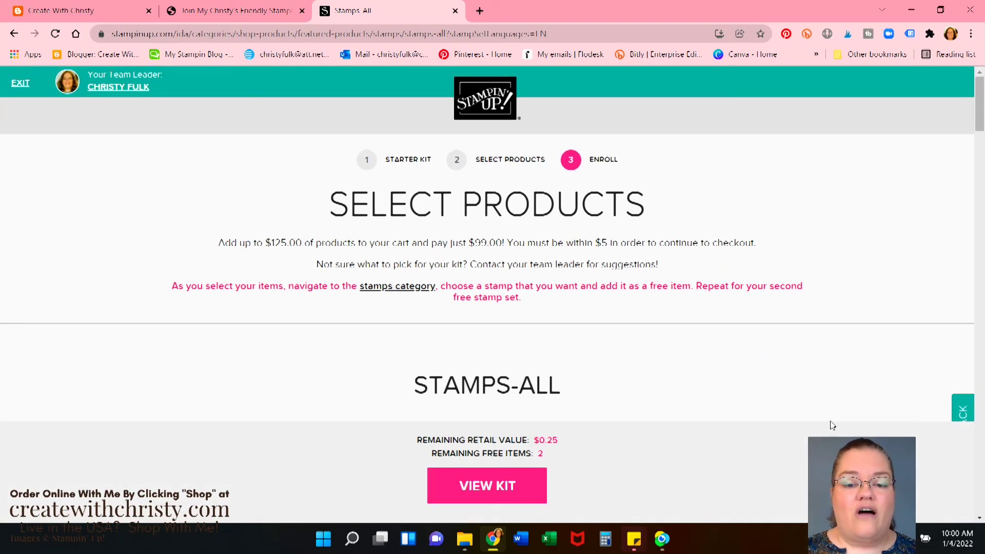
scroll(832, 425, down, 10)
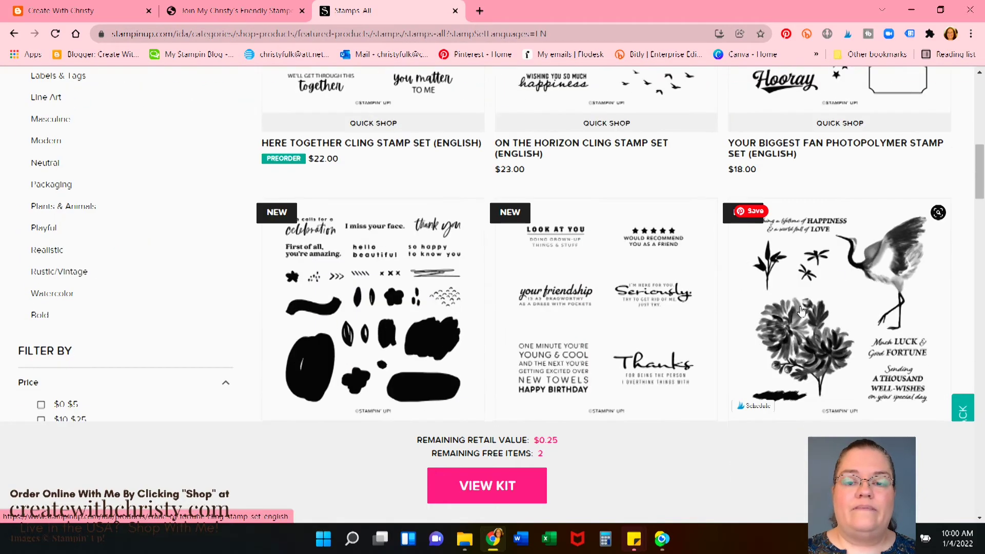
scroll(802, 310, down, 6)
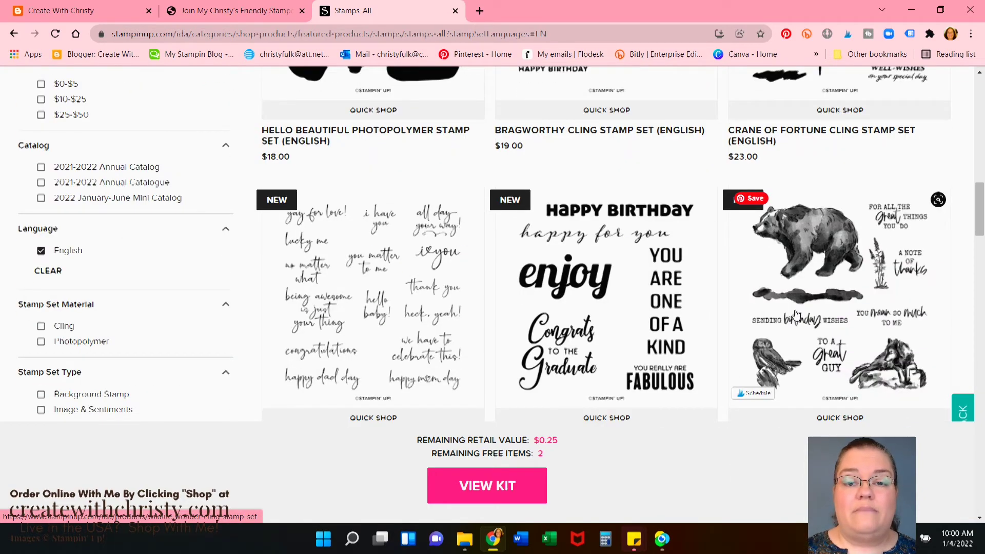
scroll(796, 313, down, 9)
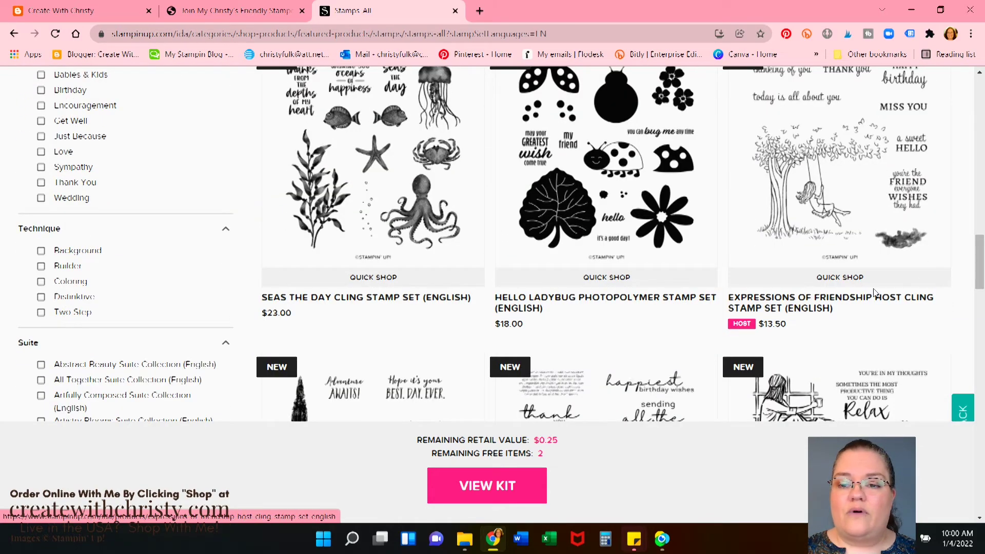
scroll(871, 294, down, 6)
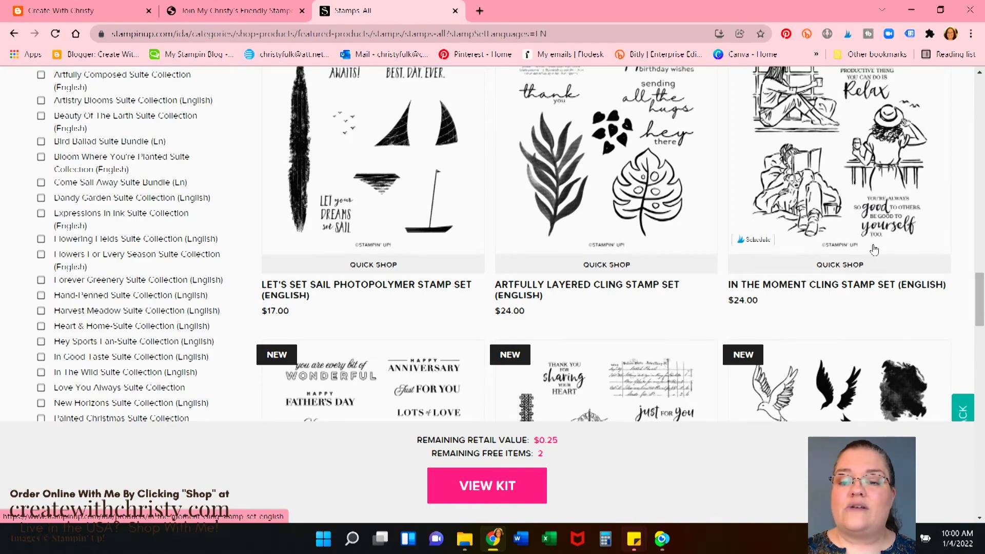
Claim the In The Moment Cling Stamp Set from its quick view as a free item
click(841, 265)
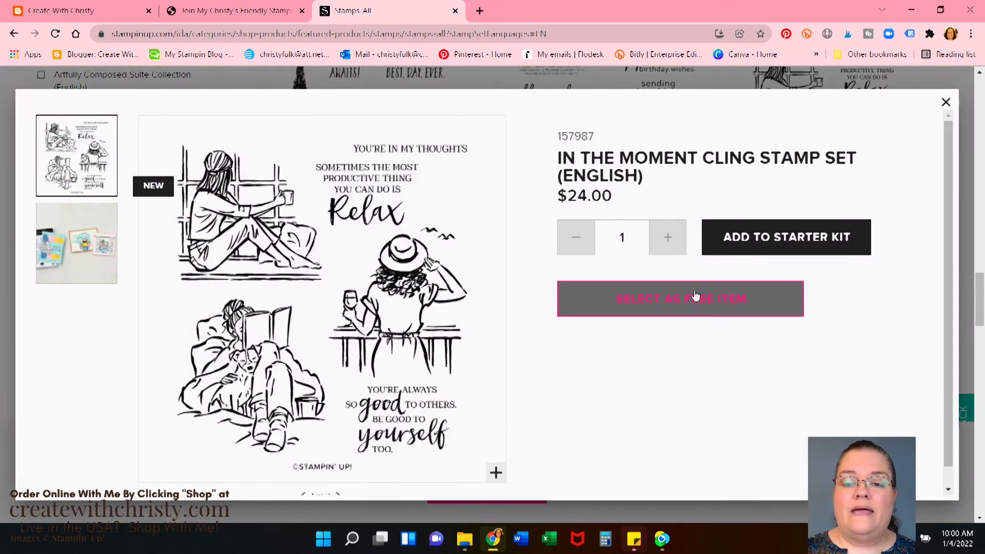
click(695, 294)
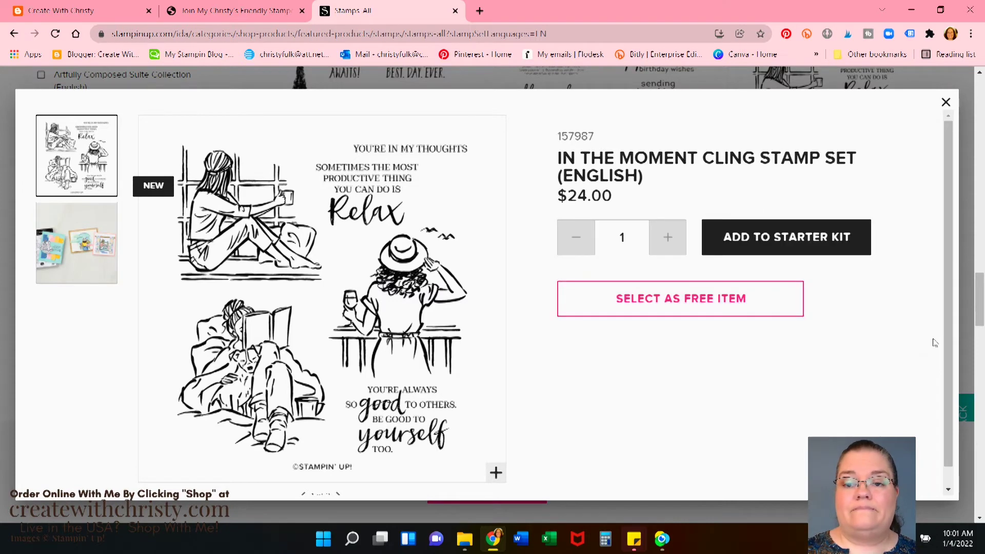
click(704, 300)
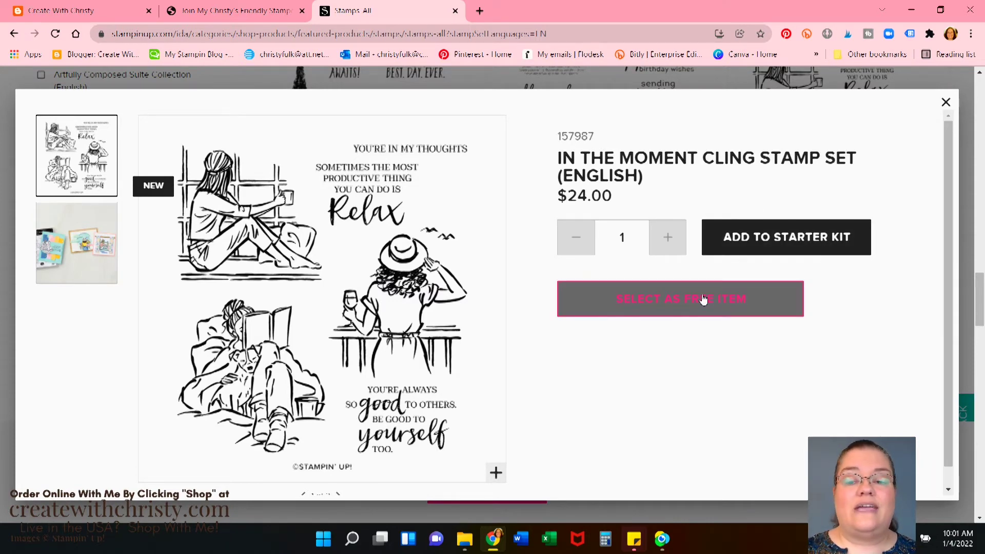
click(946, 103)
Scroll through the stamp set grid to find another free item
scroll(373, 231, down, 3)
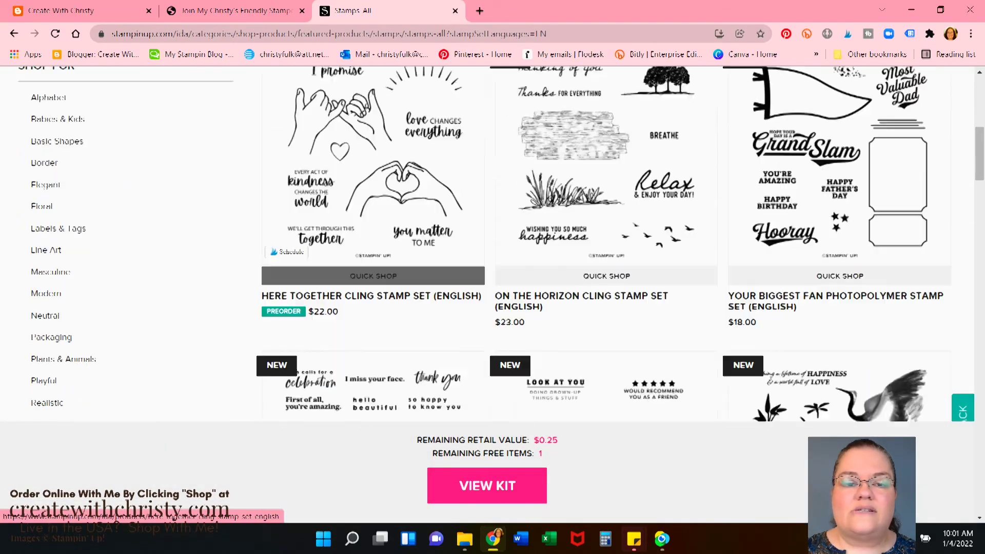
scroll(734, 367, down, 5)
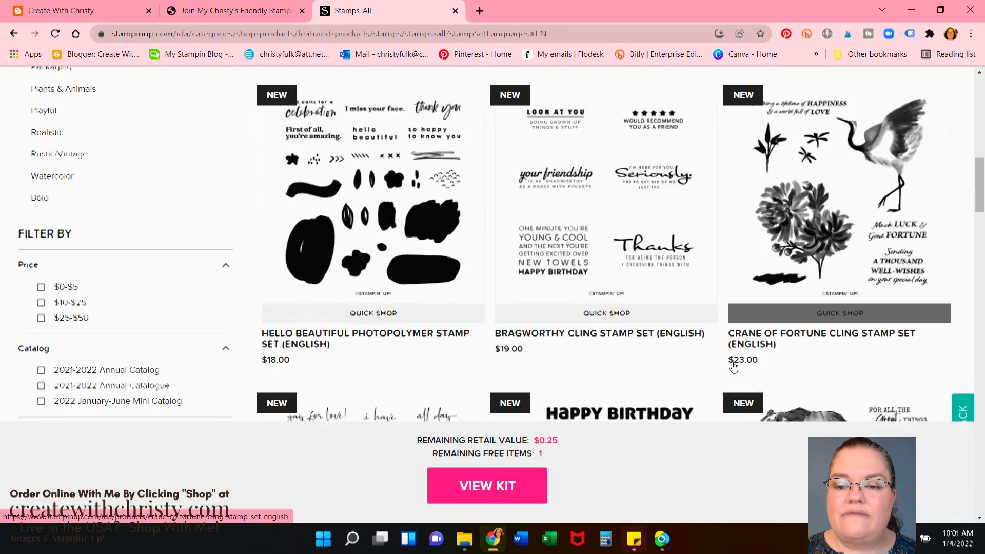
scroll(669, 358, down, 6)
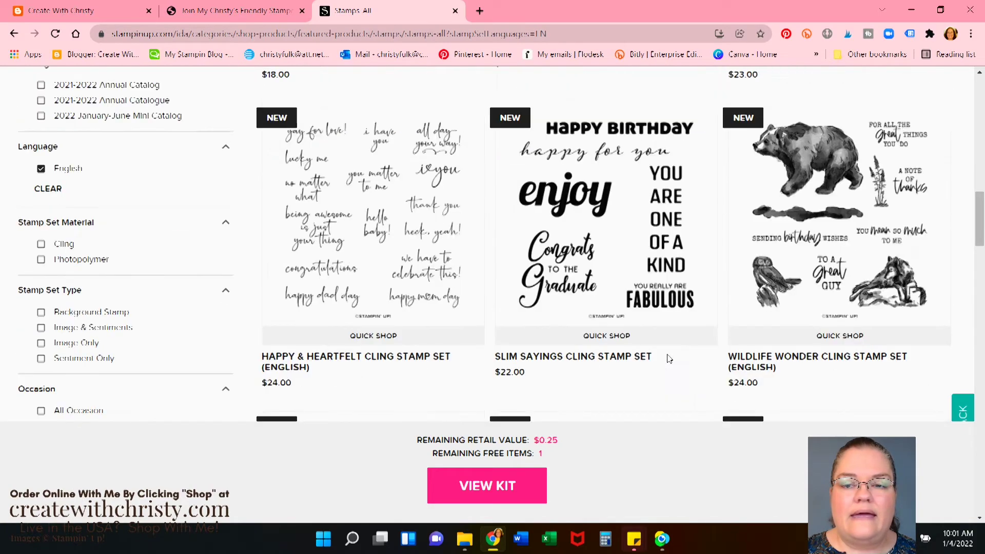
scroll(670, 358, down, 7)
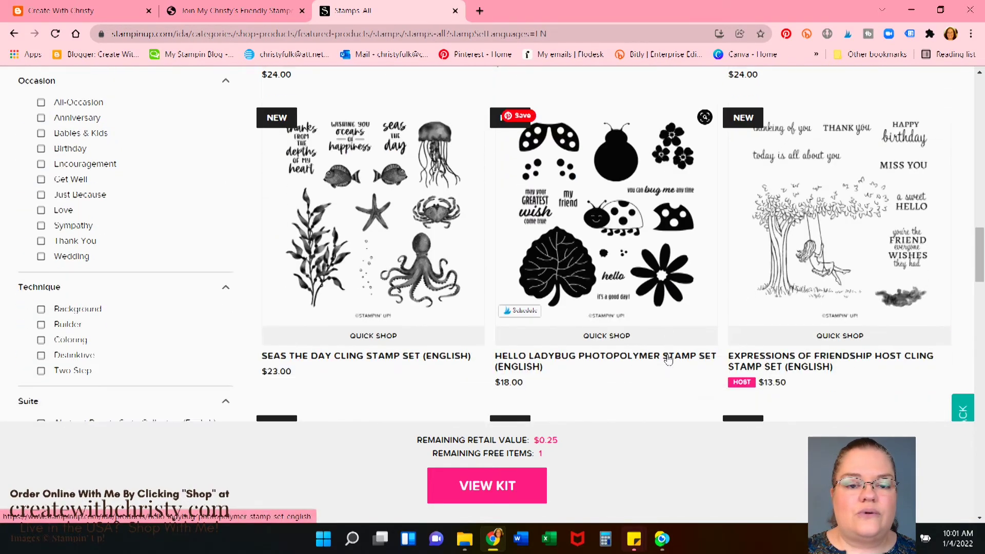
scroll(668, 359, down, 3)
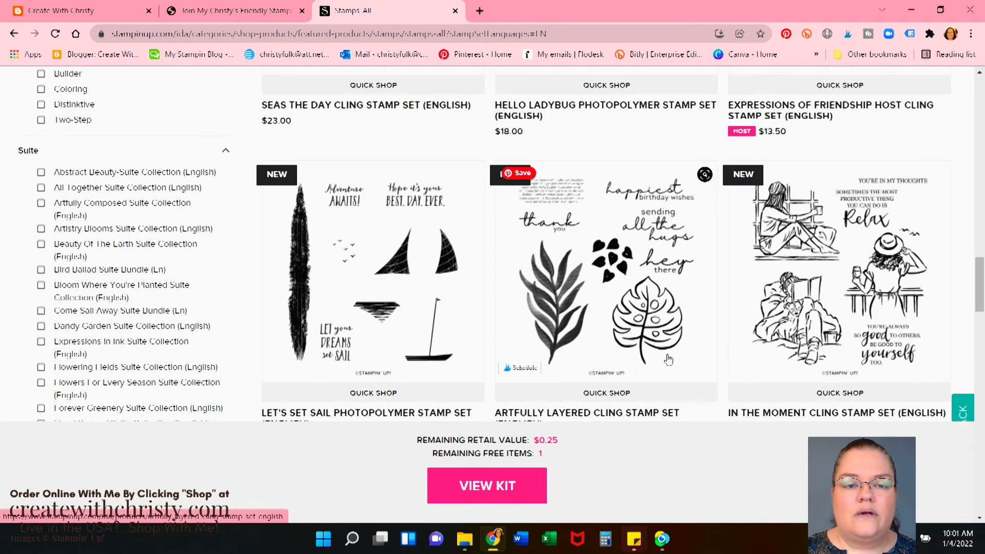
scroll(669, 358, up, 4)
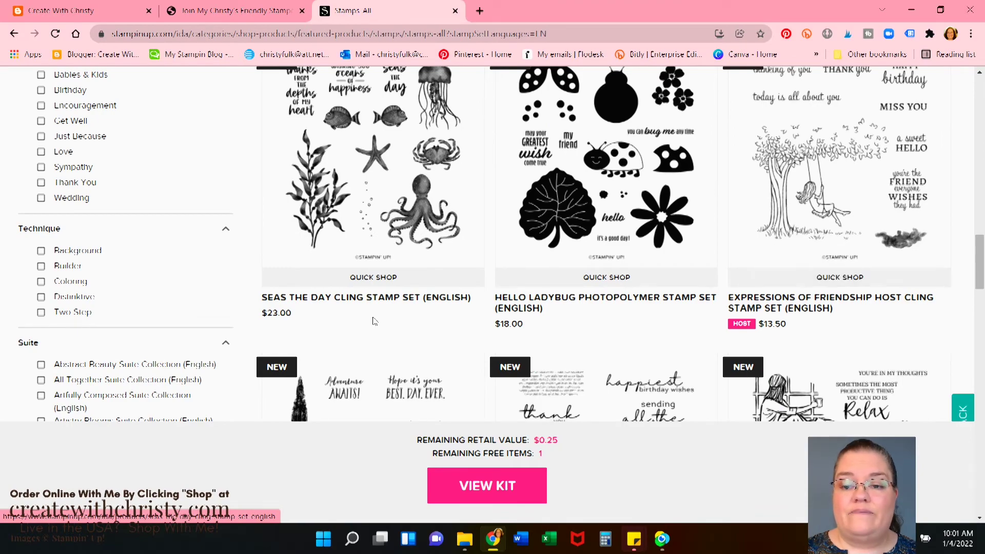
scroll(390, 318, down, 5)
scroll(417, 315, down, 1)
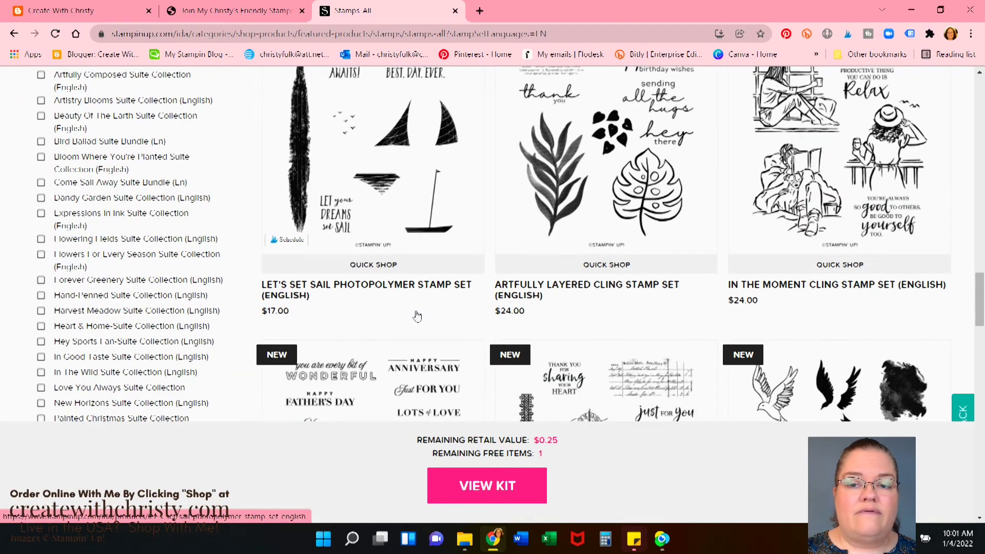
scroll(417, 316, down, 5)
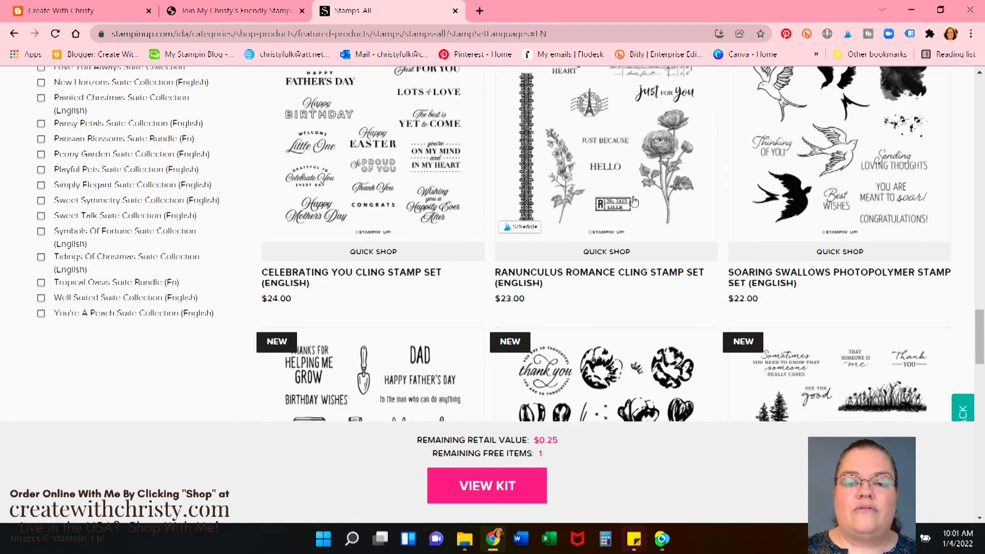
scroll(635, 201, up, 1)
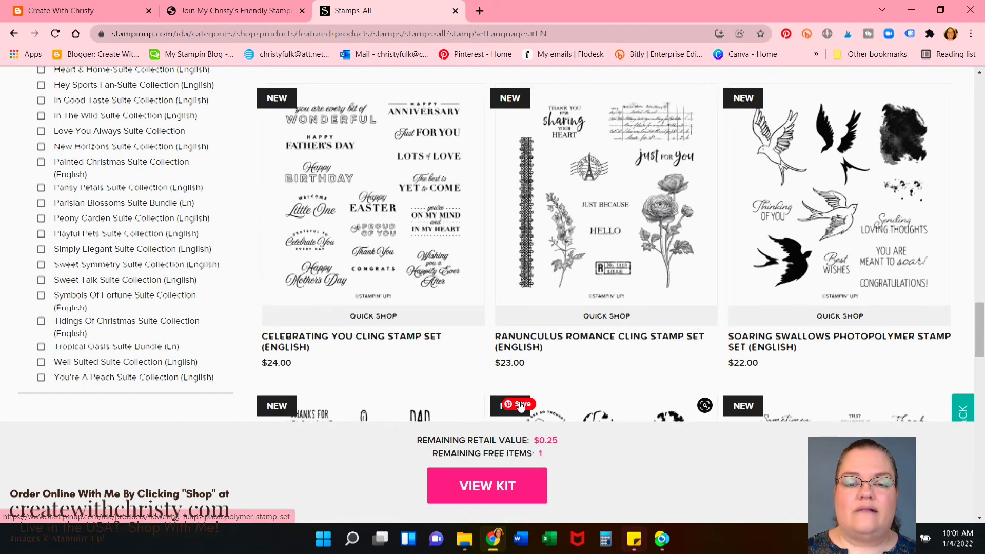
Select the Ranunculus Romance Cling Stamp Set as the second free item, then view the kit
click(616, 221)
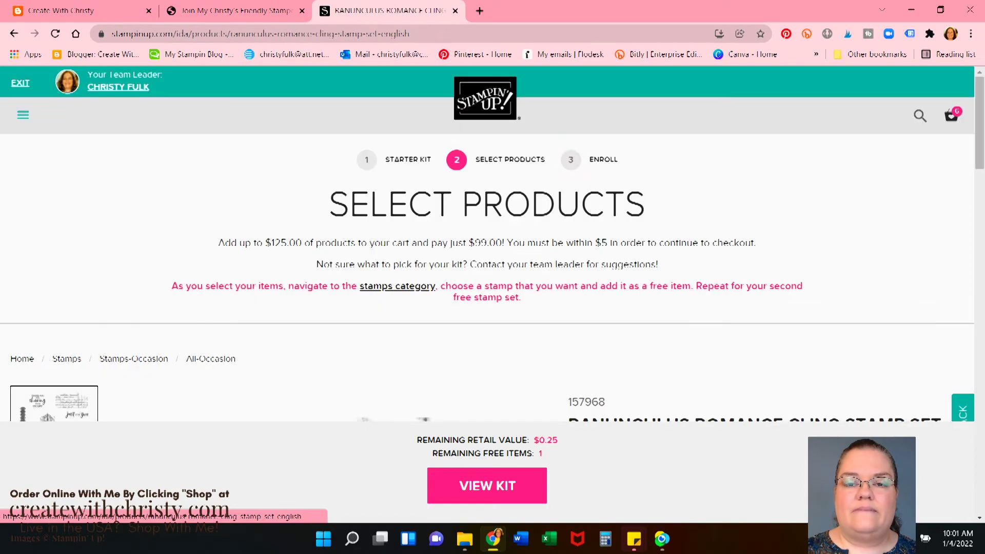
scroll(849, 318, down, 2)
scroll(846, 317, down, 4)
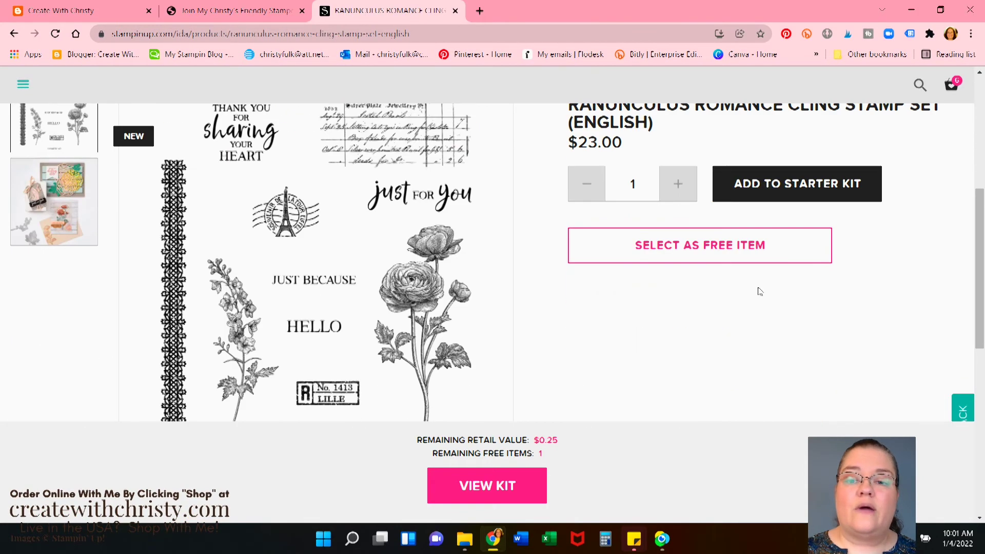
scroll(735, 365, down, 5)
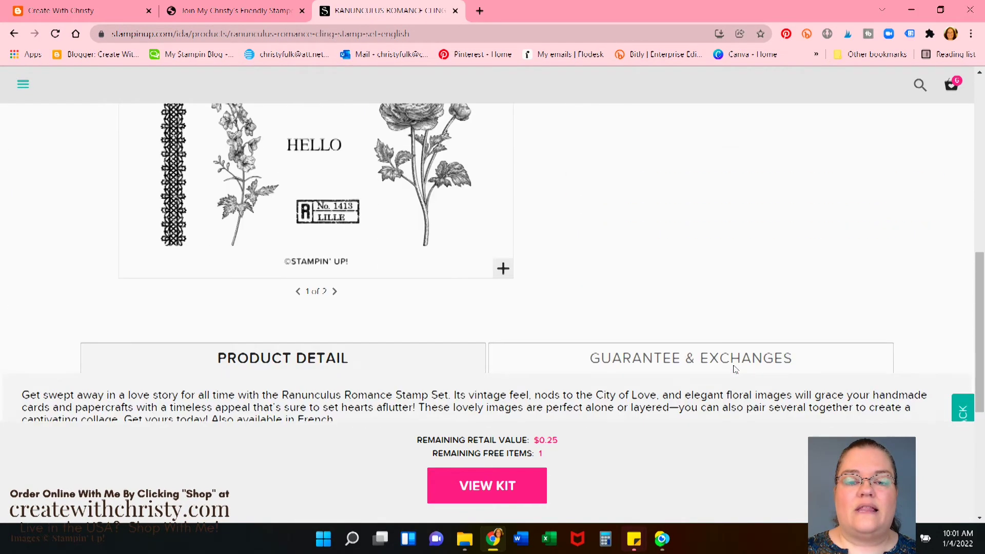
scroll(735, 369, down, 5)
scroll(735, 370, up, 9)
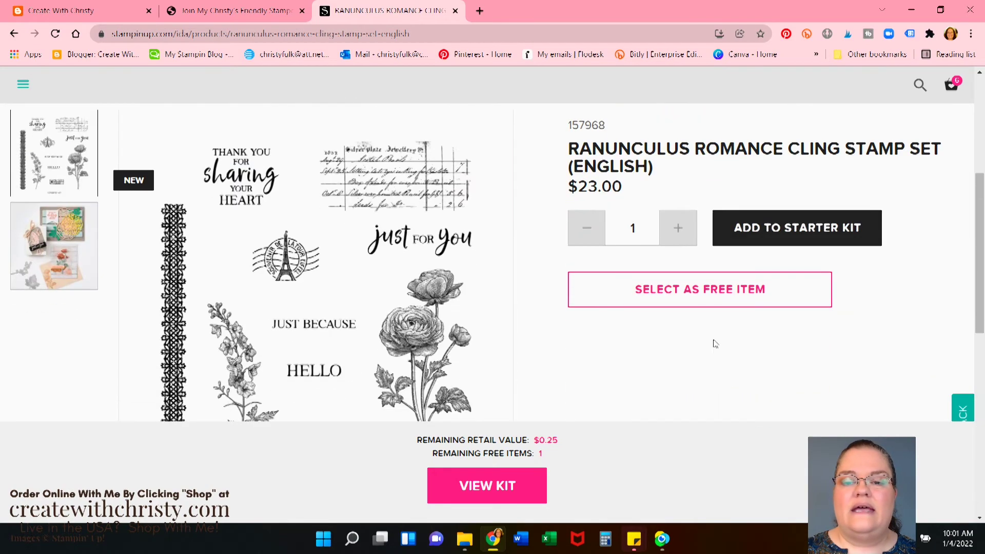
click(706, 294)
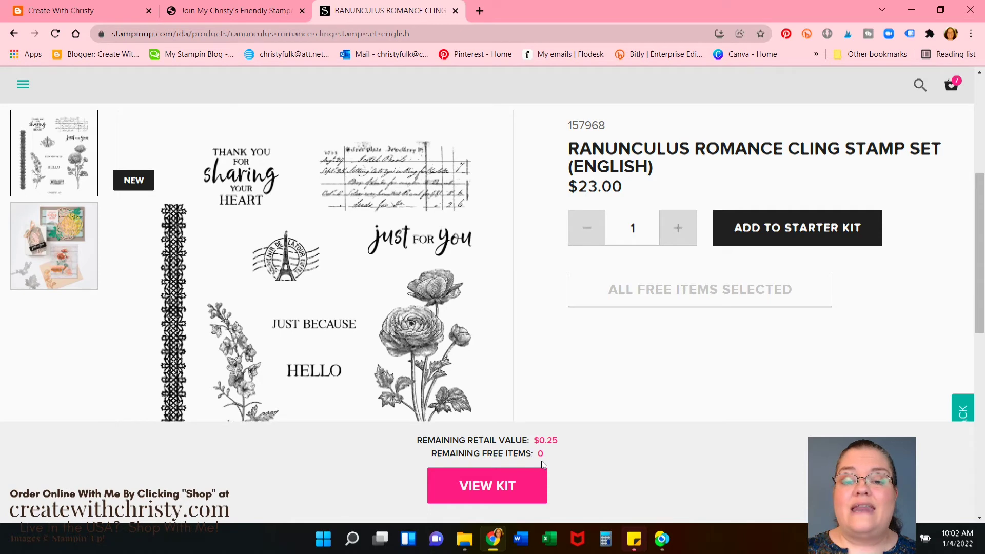
click(527, 488)
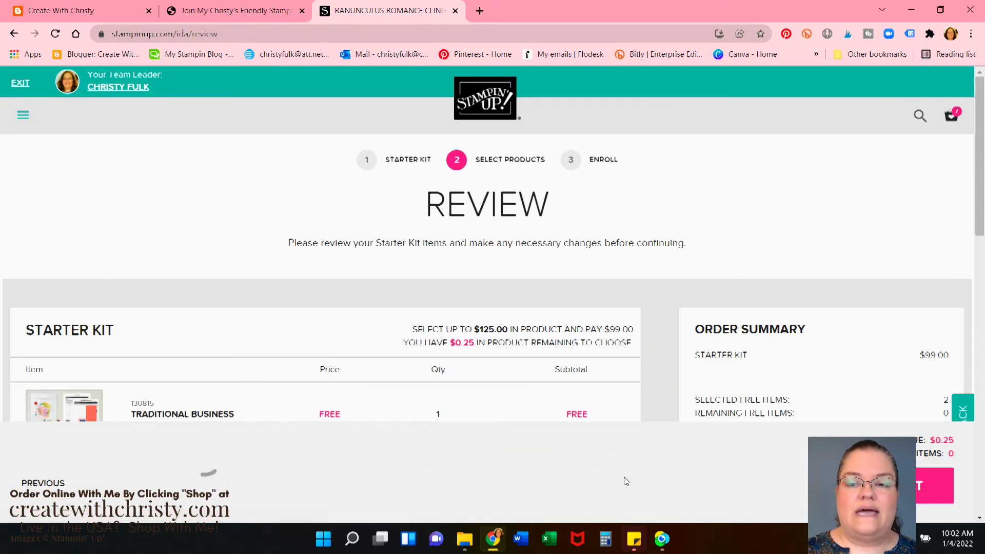
Check the $99.00 kit total on the Review page and proceed to enrollment checkout
scroll(514, 392, down, 10)
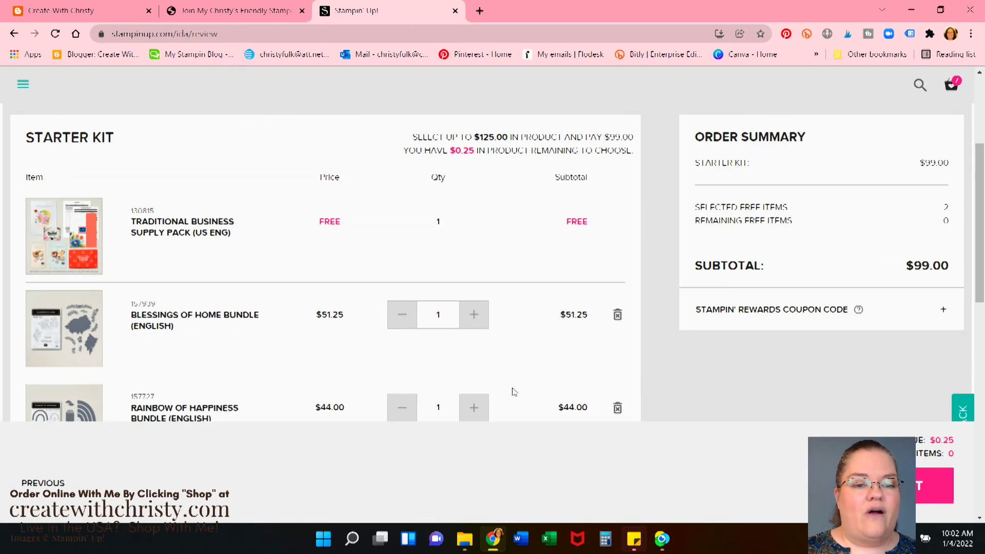
scroll(514, 392, down, 4)
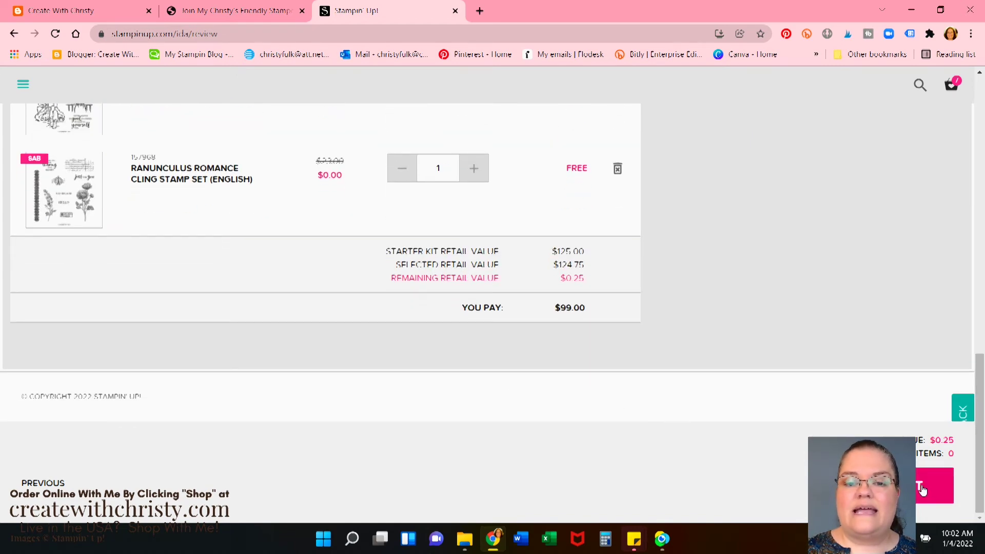
click(922, 491)
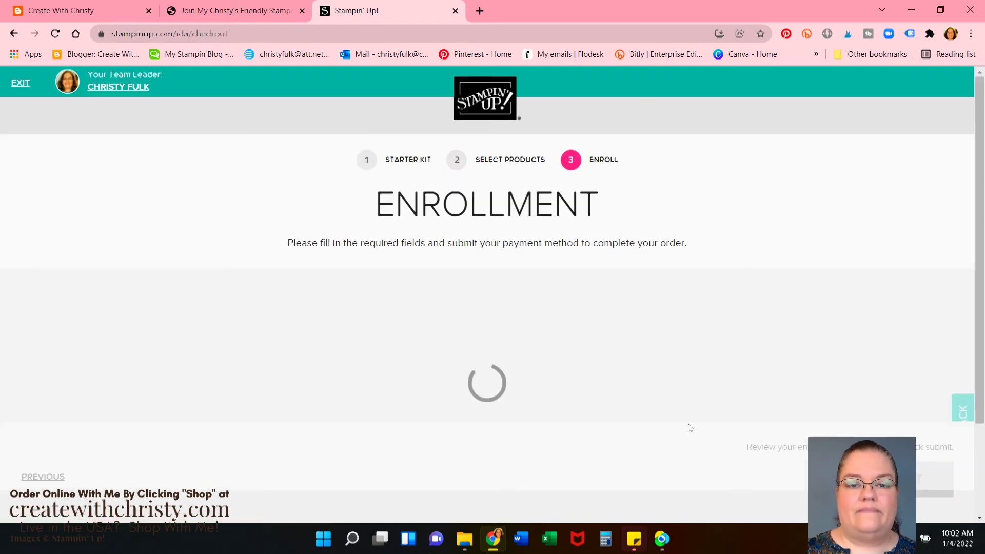
Enter the demonstrator's legal first name, last name and phone number
scroll(690, 426, down, 3)
scroll(678, 421, down, 2)
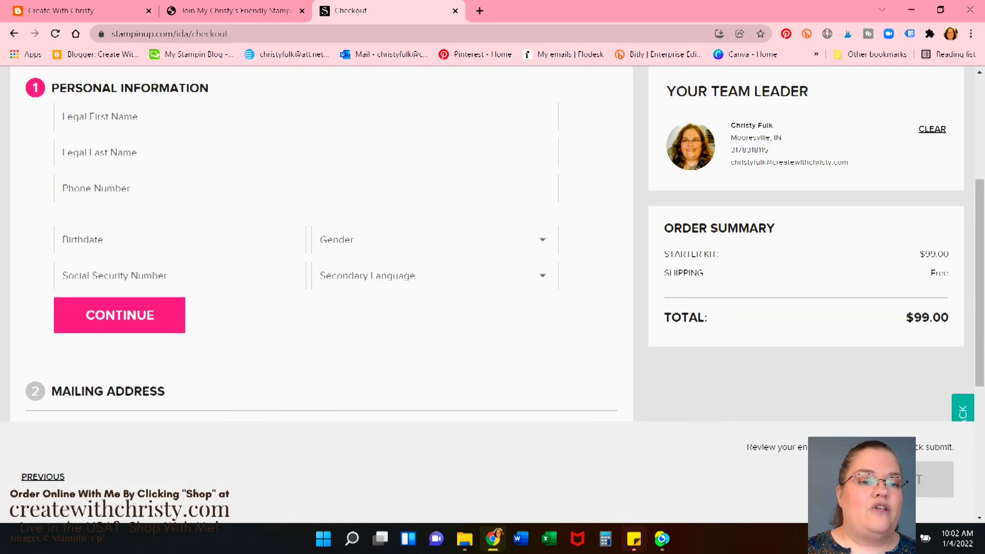
scroll(277, 211, up, 3)
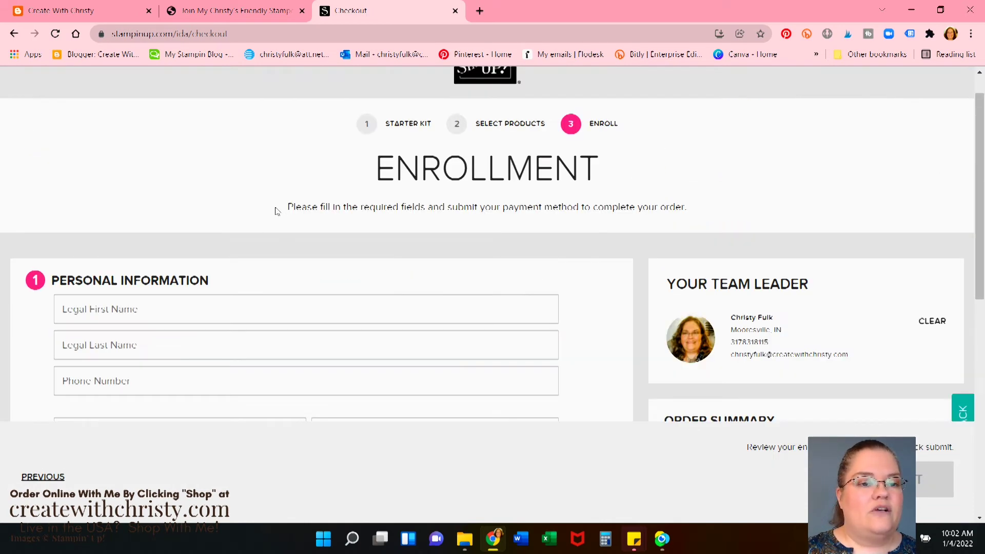
click(246, 306)
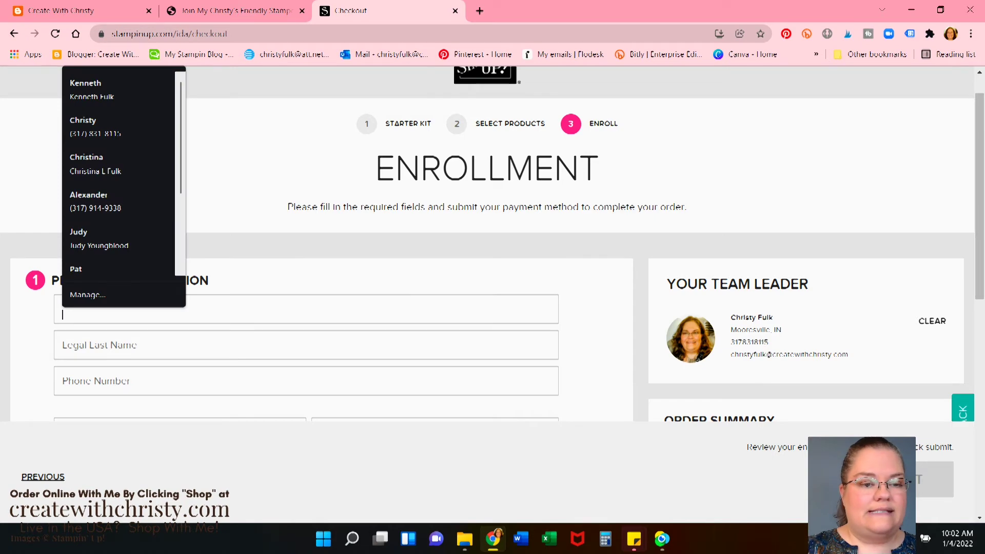
text(Sally)
key(Tab)
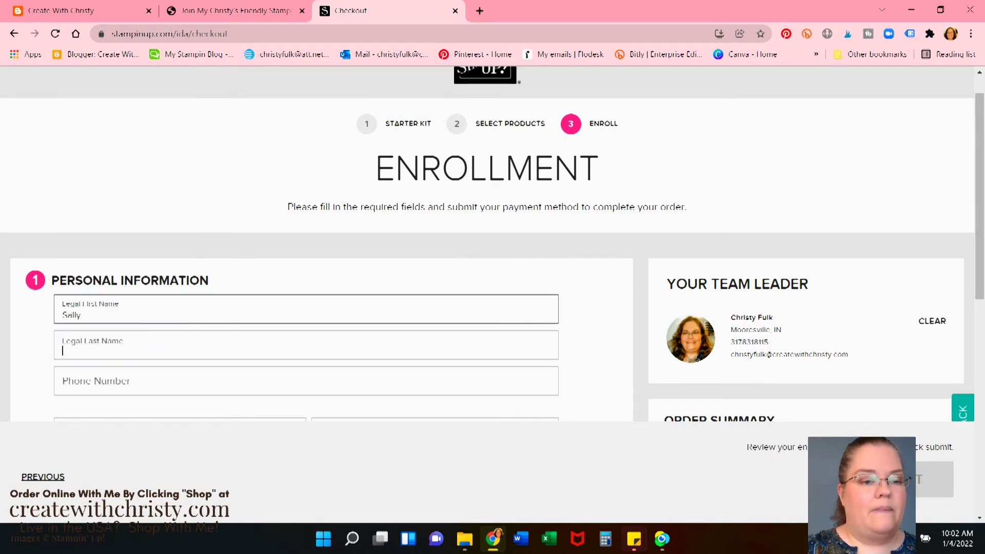
text(Stamper)
key(Tab)
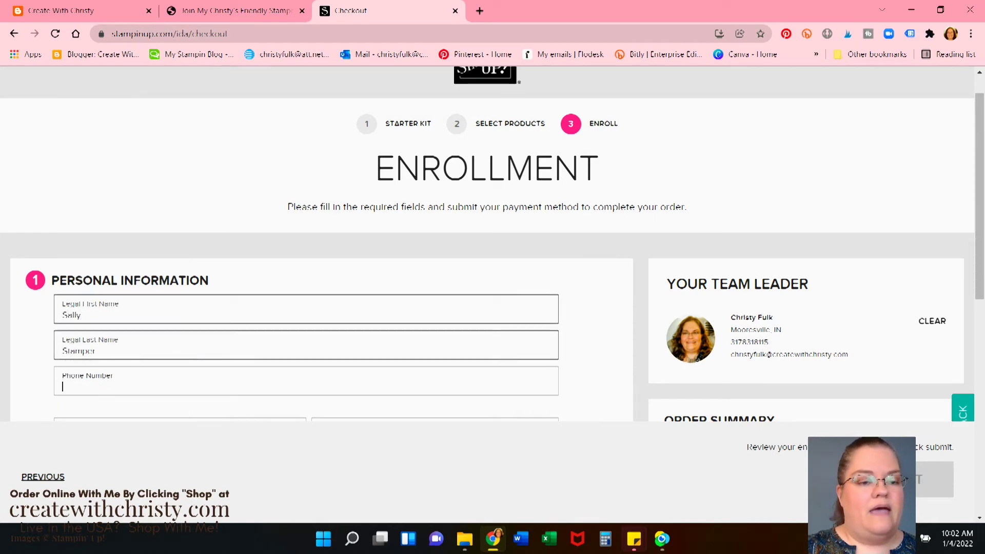
text((555) 555 - 5555)
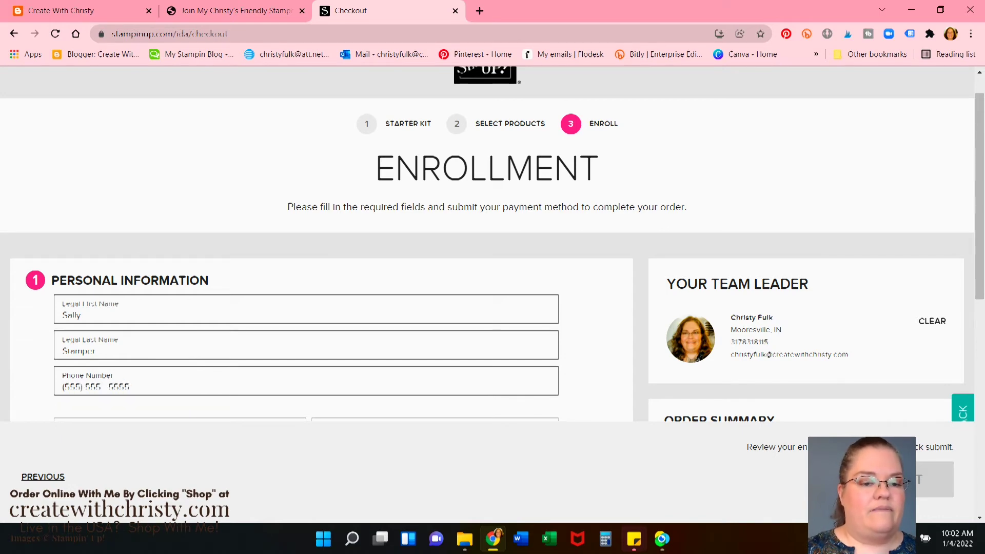
scroll(492, 246, down, 3)
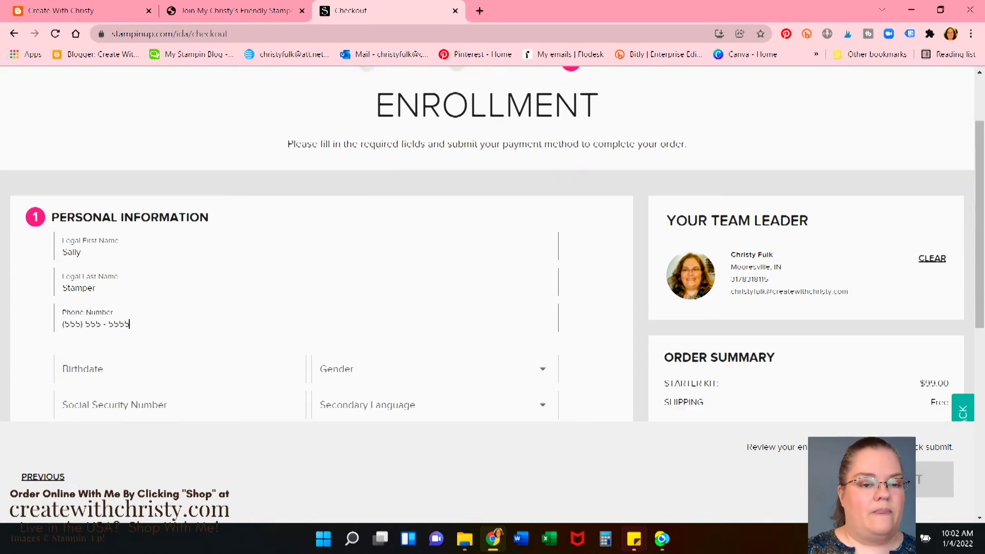
click(240, 311)
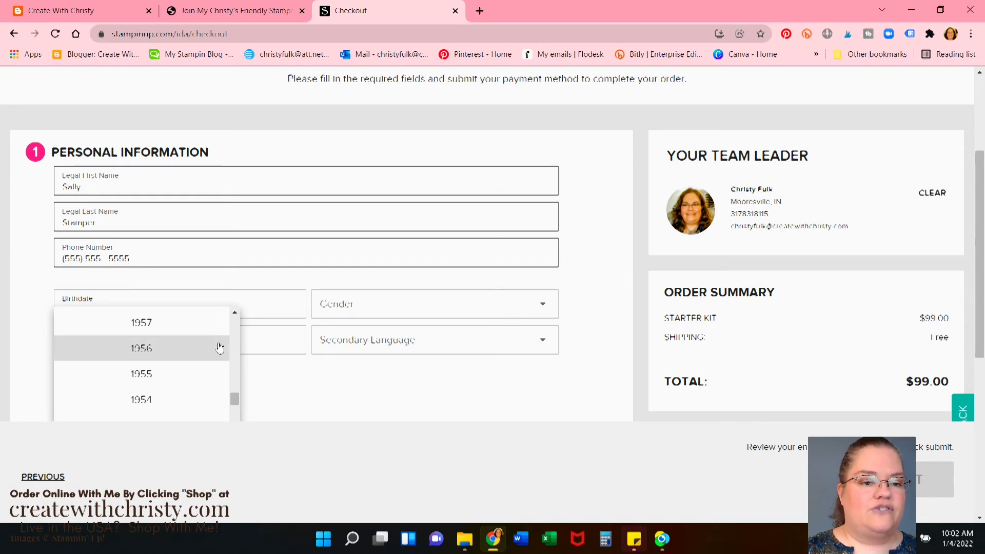
scroll(191, 355, down, 1)
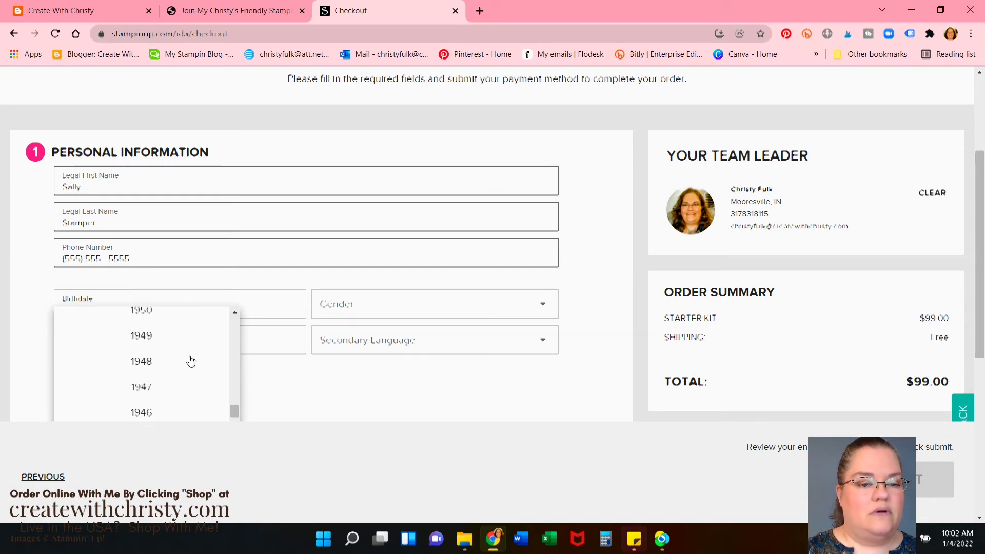
scroll(190, 361, up, 6)
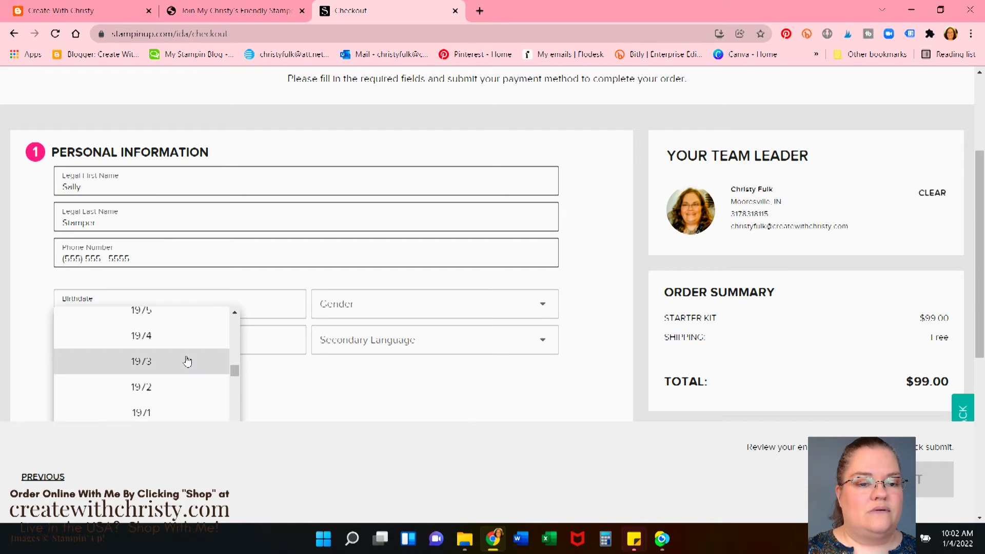
scroll(179, 360, down, 2)
click(166, 358)
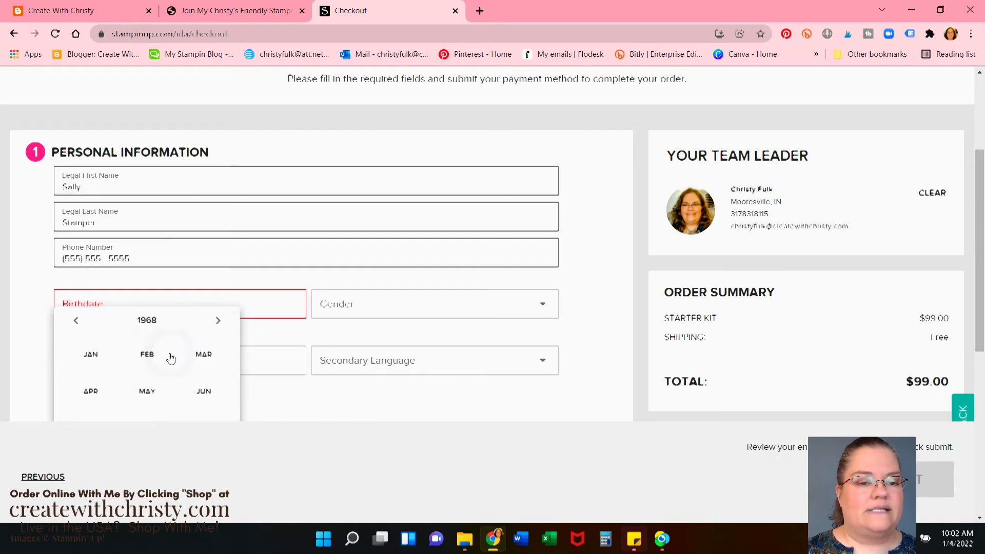
scroll(172, 362, down, 2)
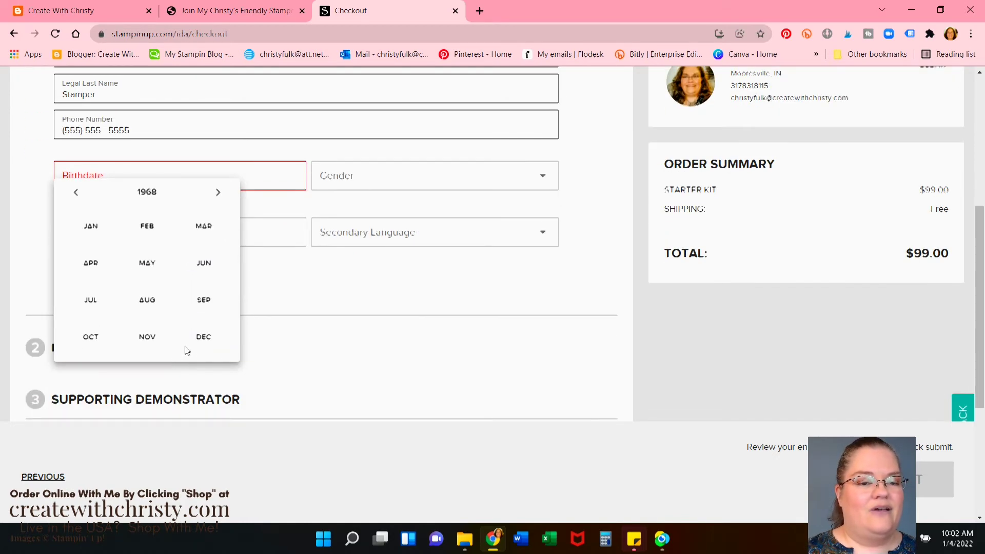
click(202, 341)
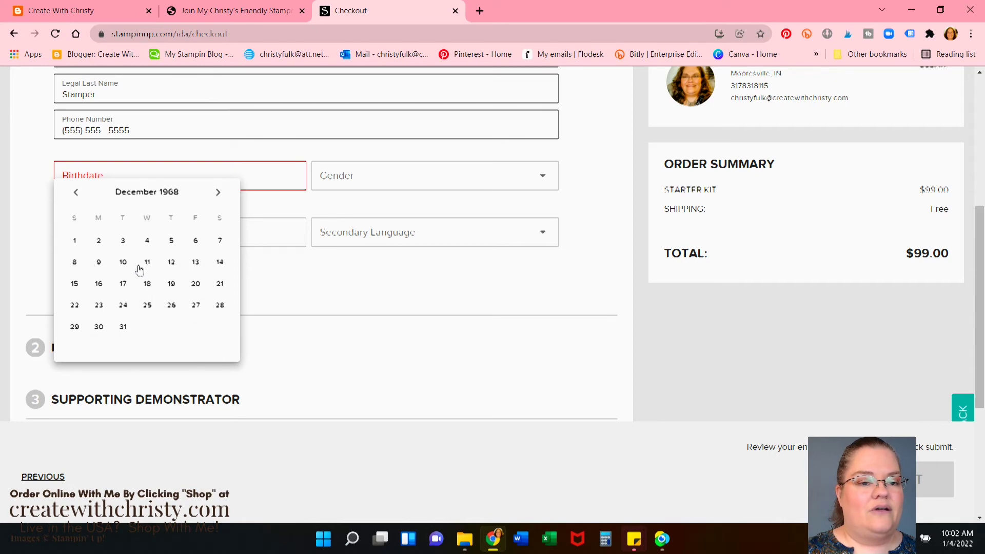
click(70, 287)
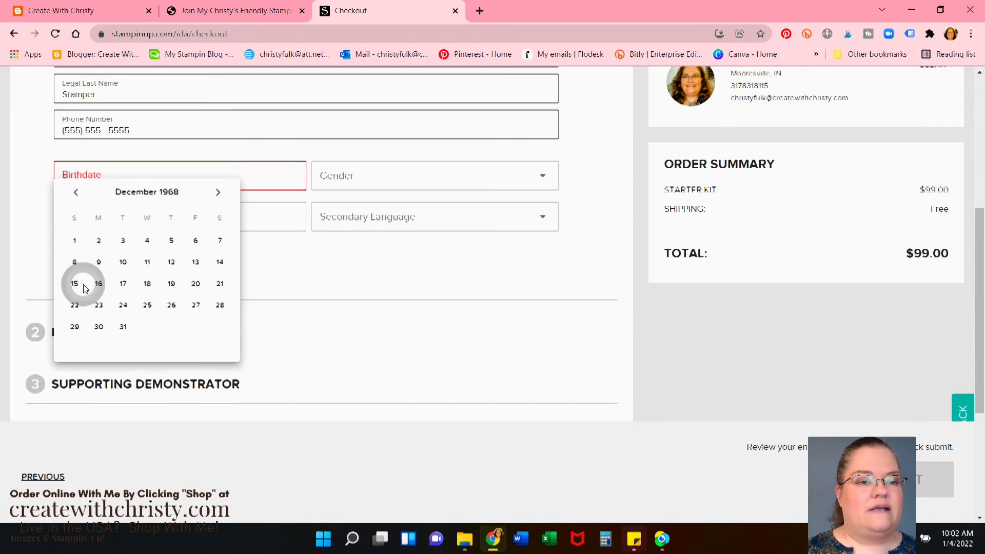
Choose gender Female, enter the Social Security Number, set secondary language Not Applicable, and continue
click(540, 175)
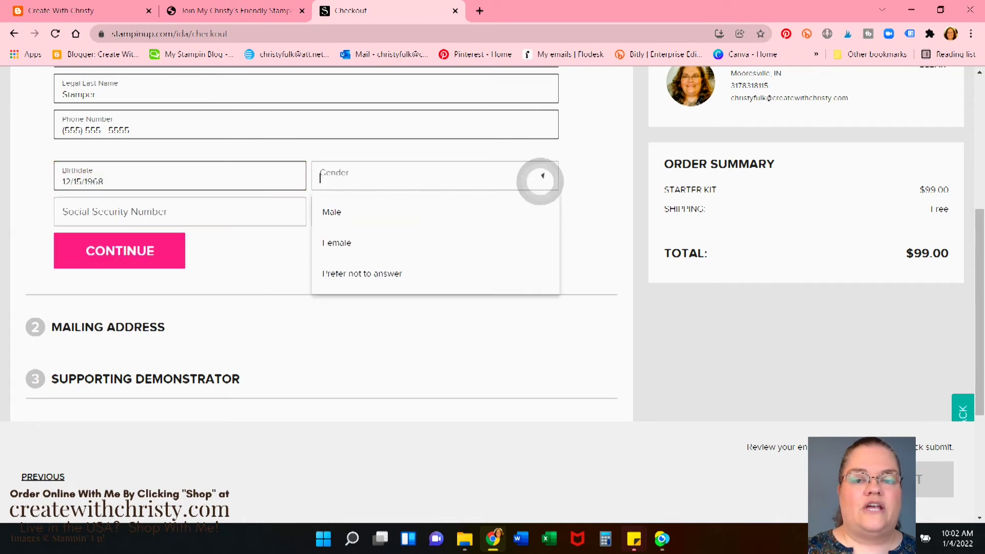
click(331, 241)
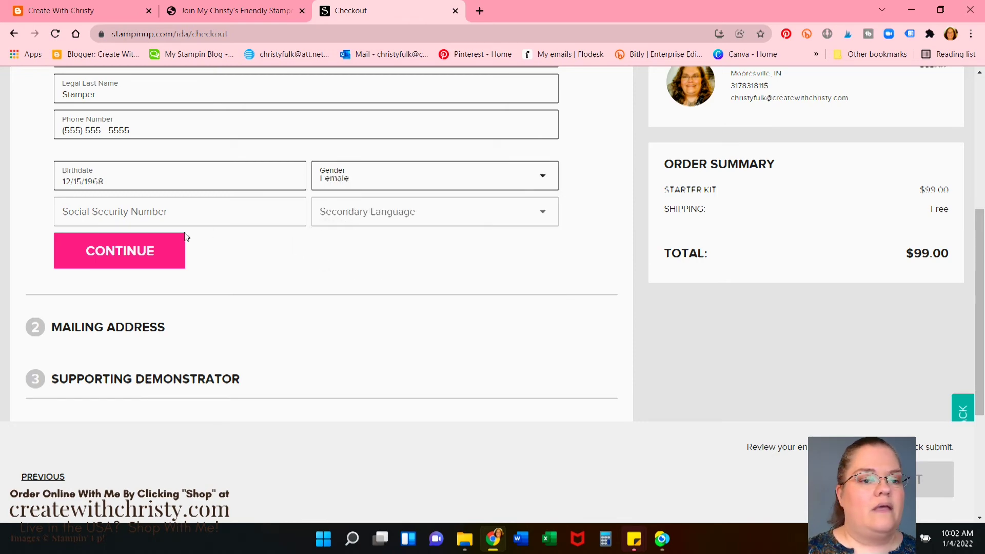
click(193, 215)
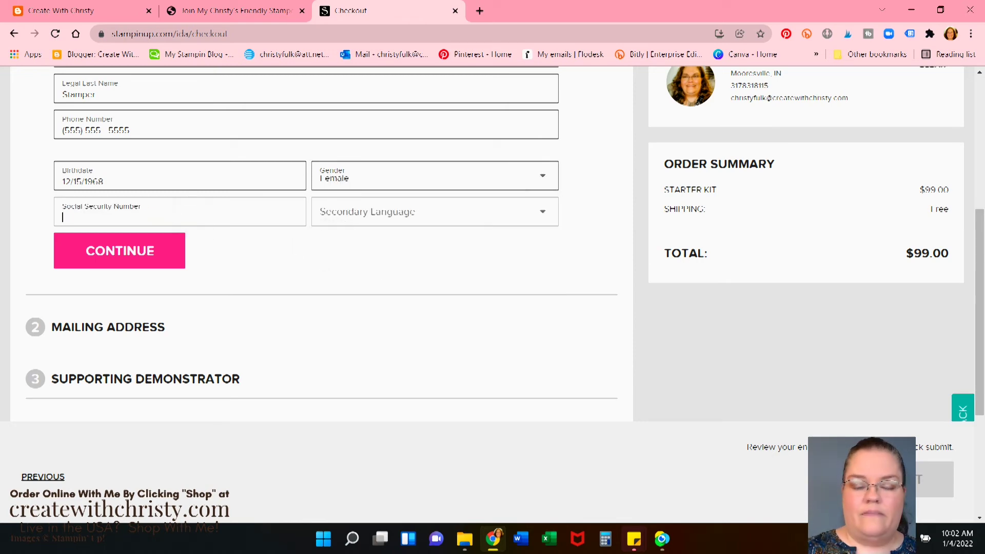
text(555-55-5555)
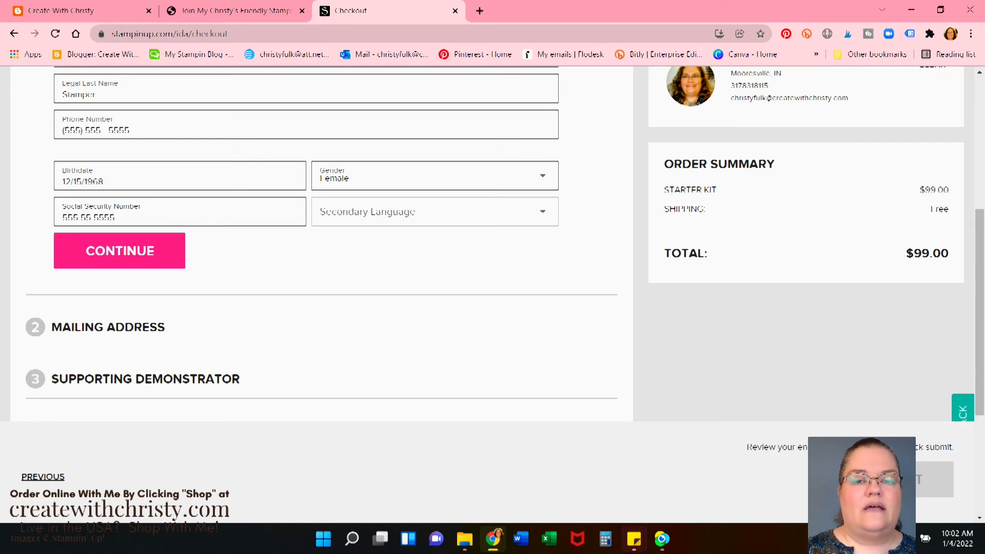
click(482, 211)
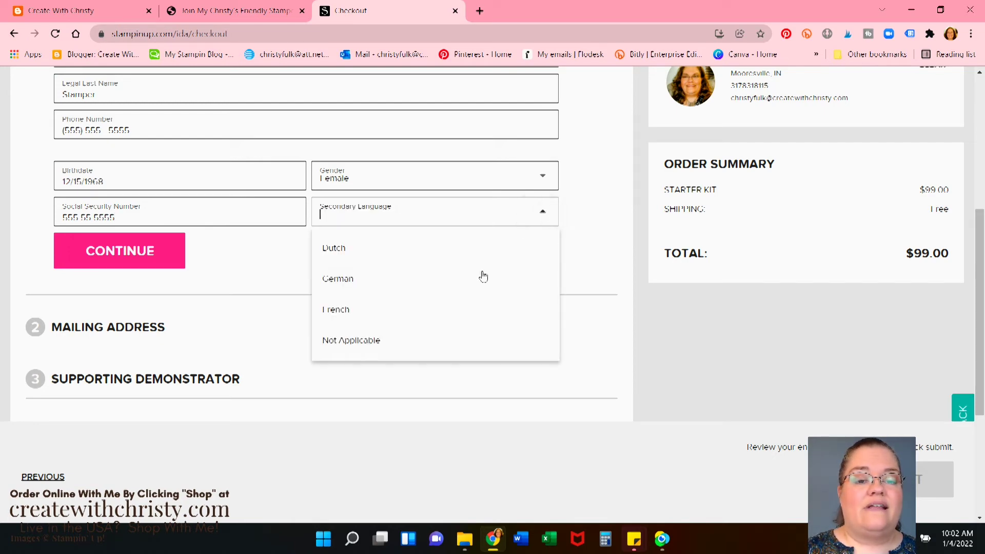
click(359, 341)
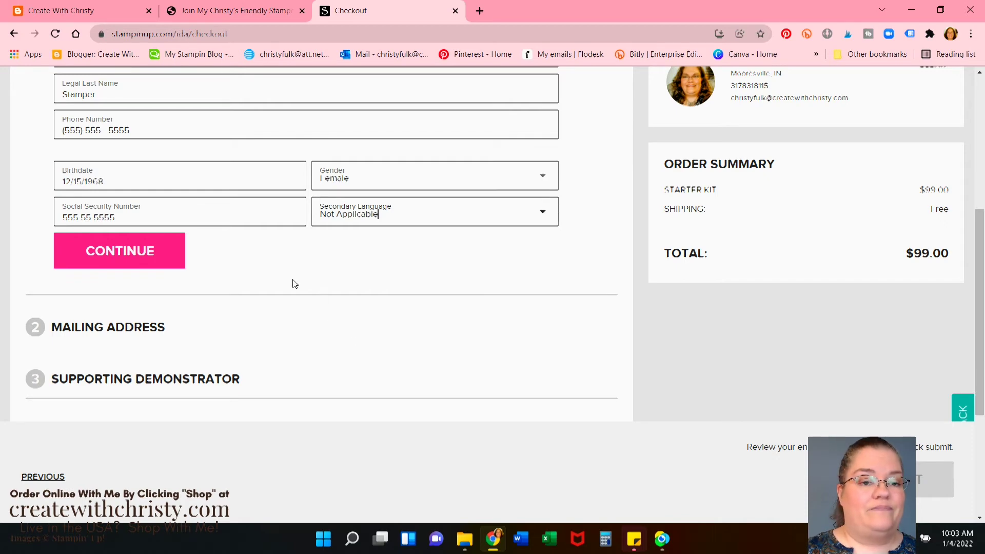
click(139, 253)
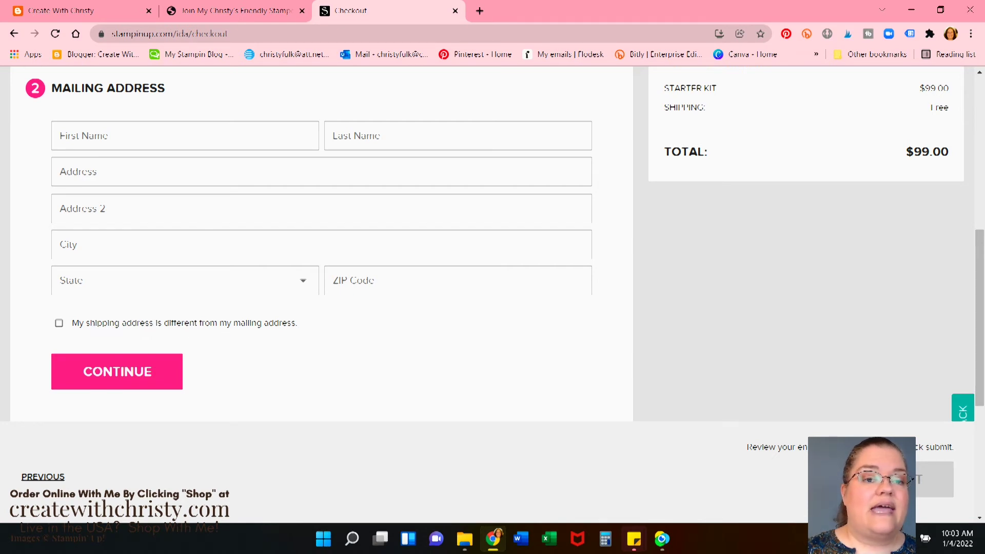
Enter the mailing first name, last name and street address
click(154, 136)
text(C)
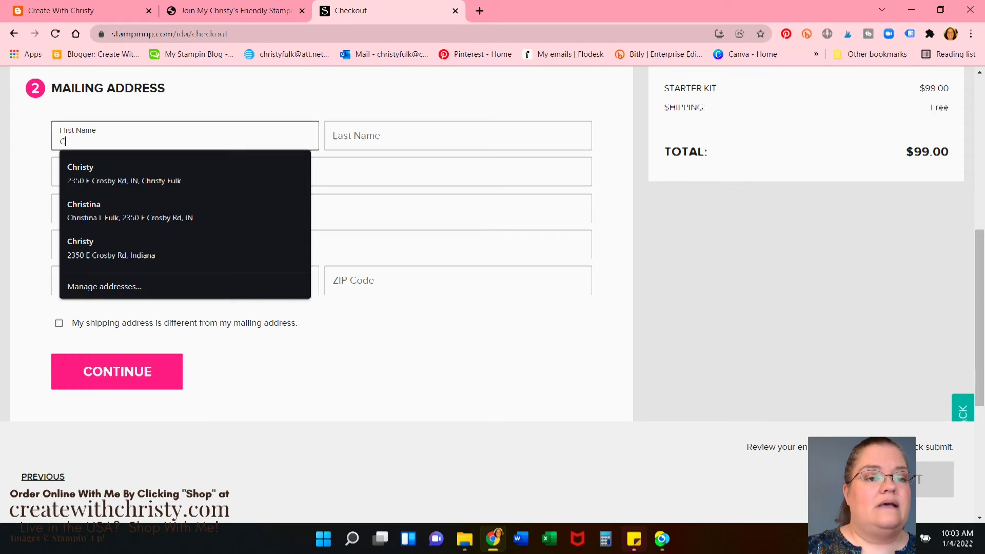
key(BackSpace)
text(Sally Stampe)
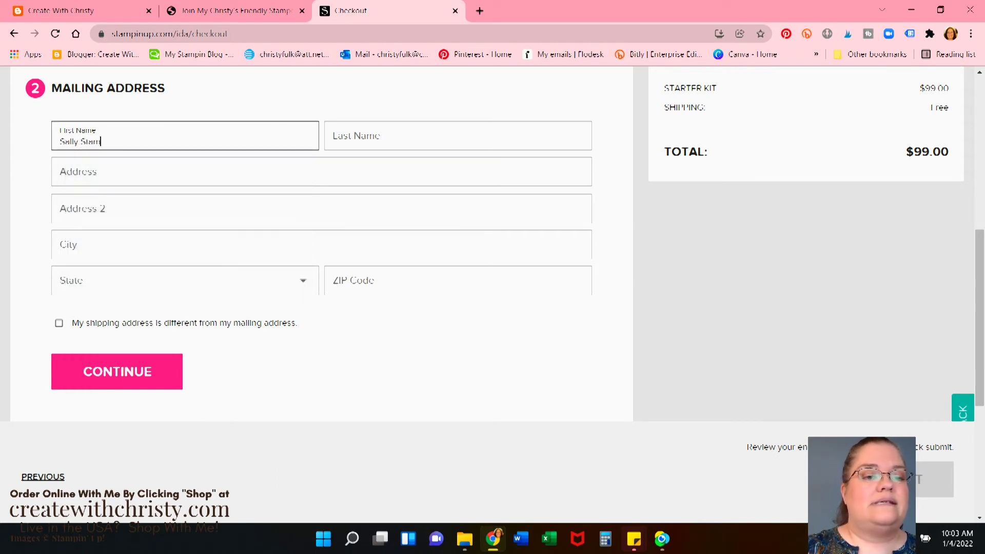
key(BackSpace)
key(BackSpace)
key(BackSpace)
key(BackSpace)
key(BackSpace)
key(BackSpace)
key(BackSpace)
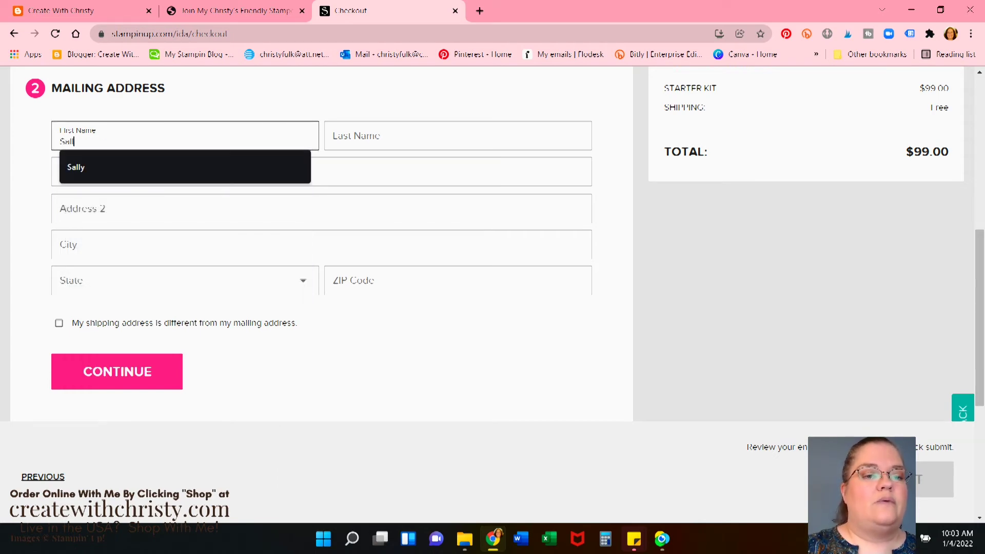
text(y)
key(Tab)
text(Stamper)
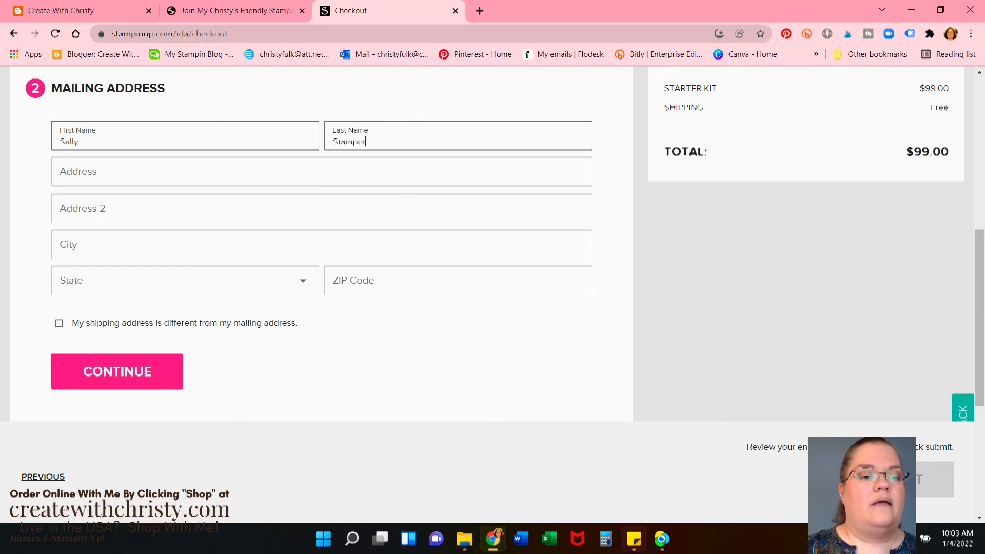
key(Tab)
text(55)
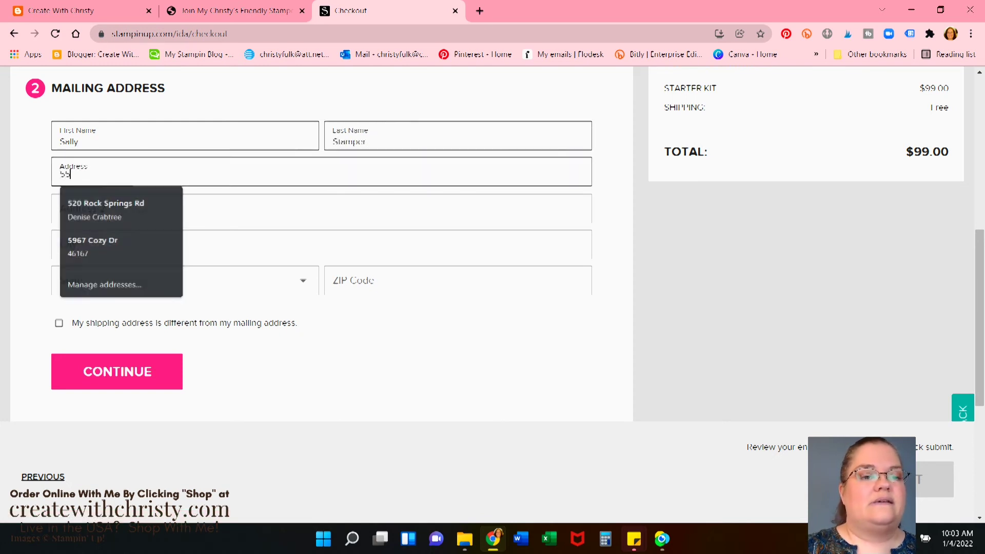
text(5 Main )
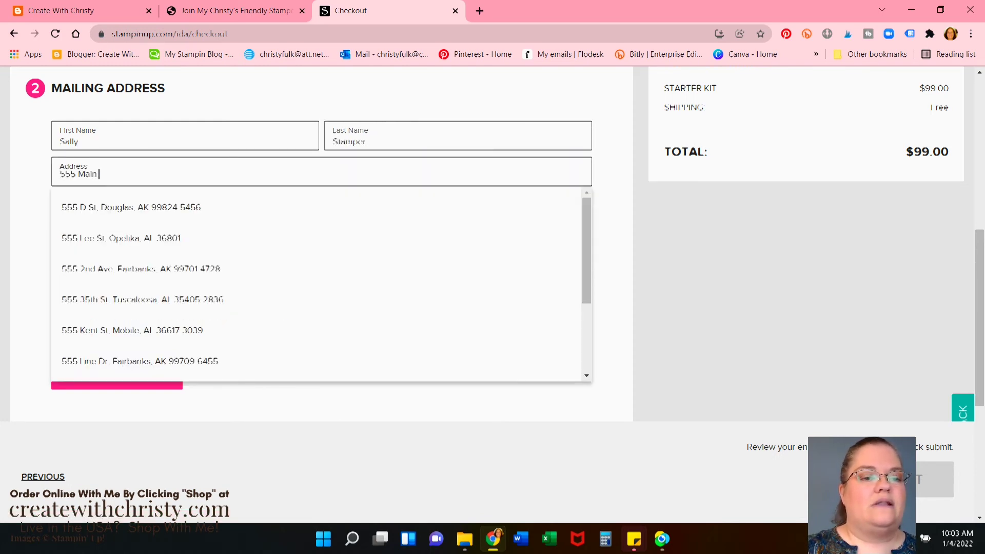
text(St.)
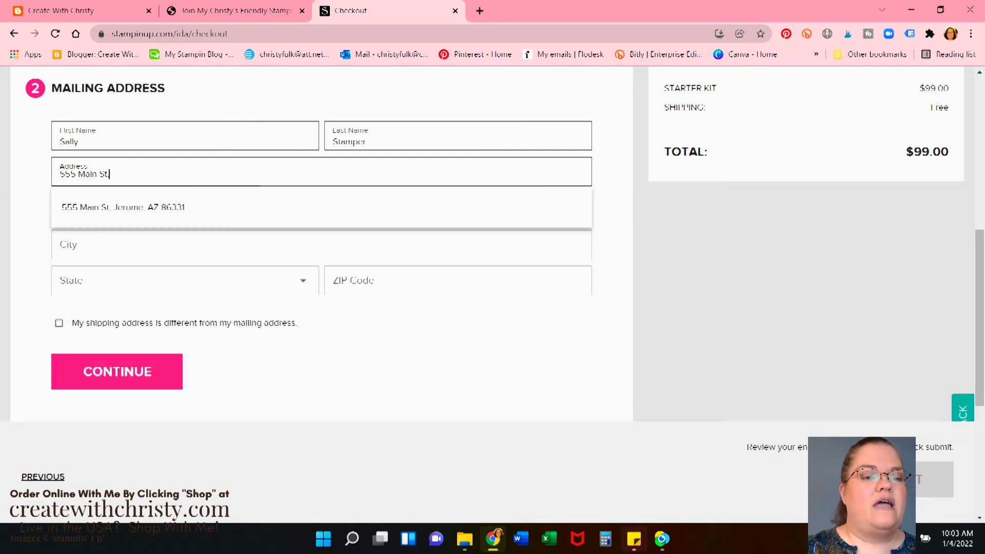
key(Tab)
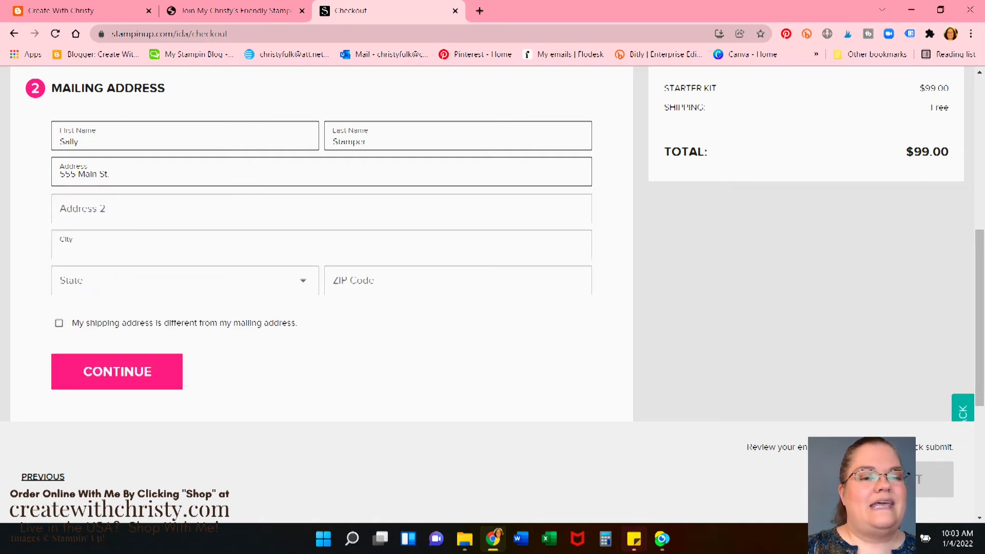
Set city Indianapolis, state Indiana, enter the ZIP code, and save the address
text(Indi)
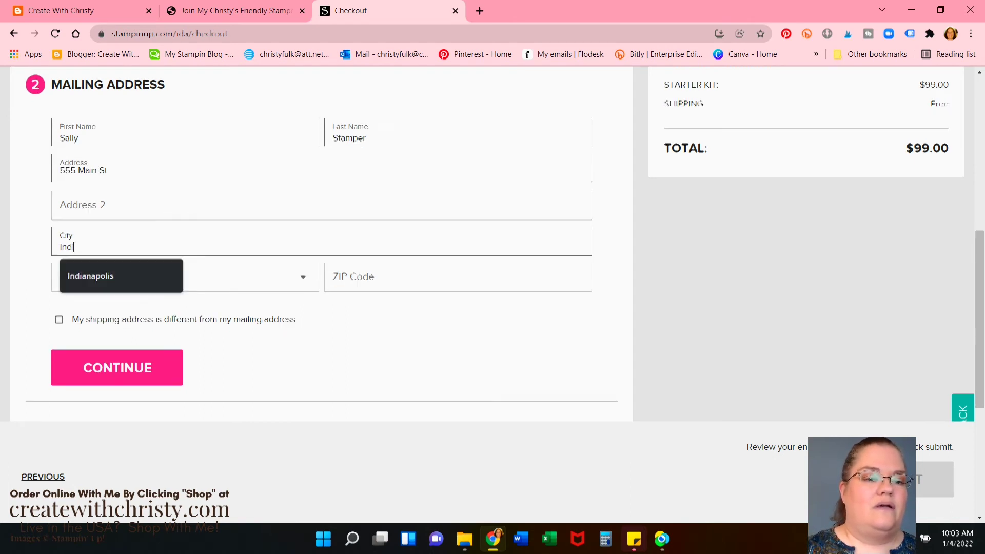
scroll(322, 241, down, 1)
click(131, 209)
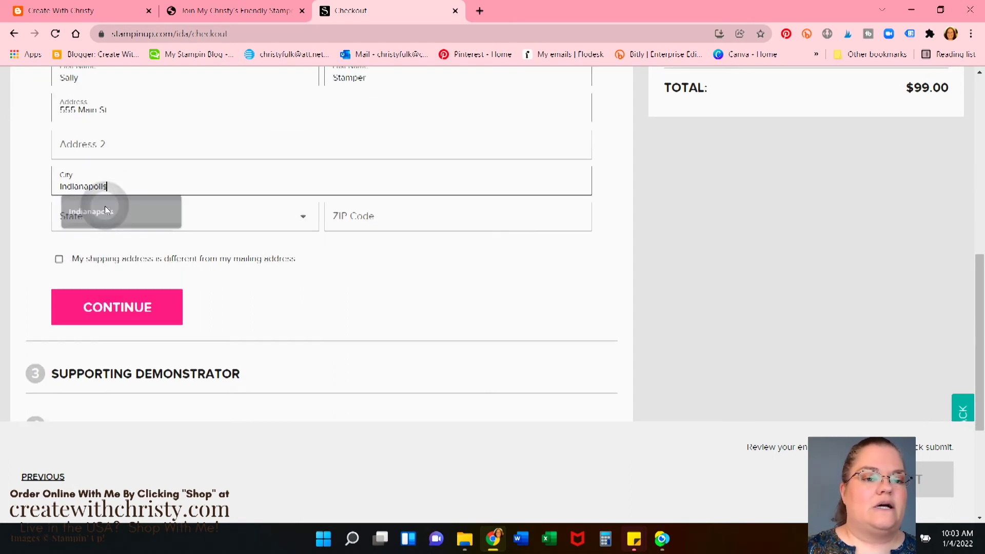
click(159, 223)
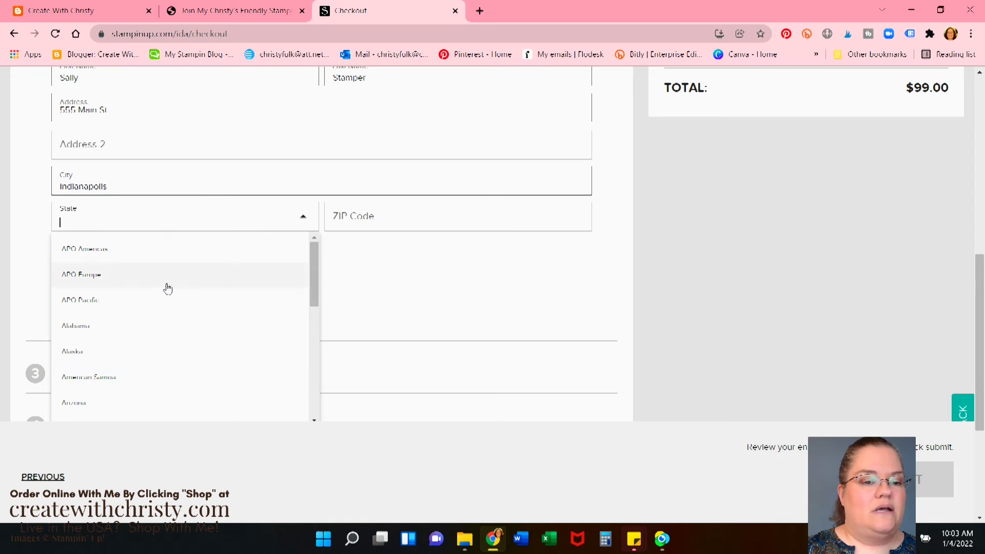
scroll(166, 306, down, 3)
scroll(169, 307, down, 3)
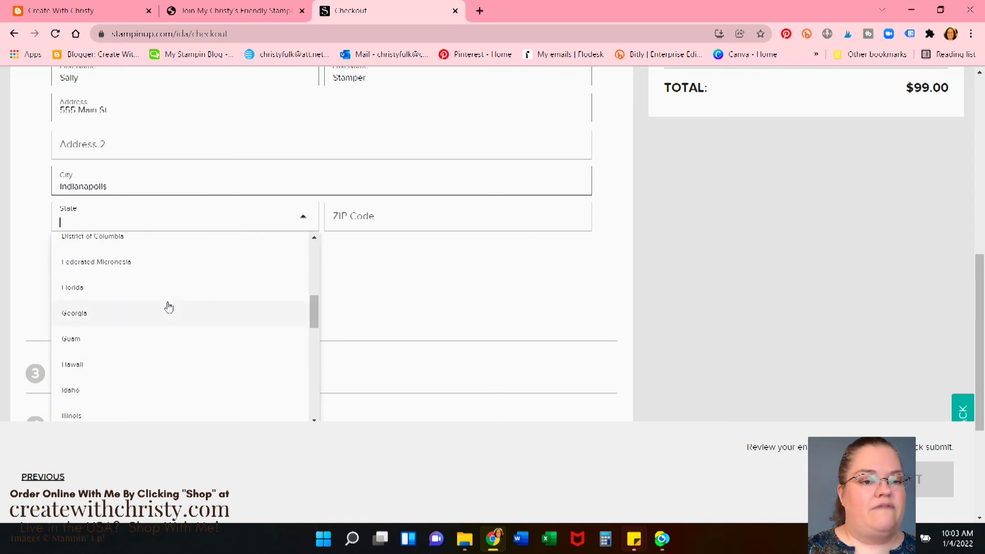
scroll(168, 306, down, 1)
click(86, 385)
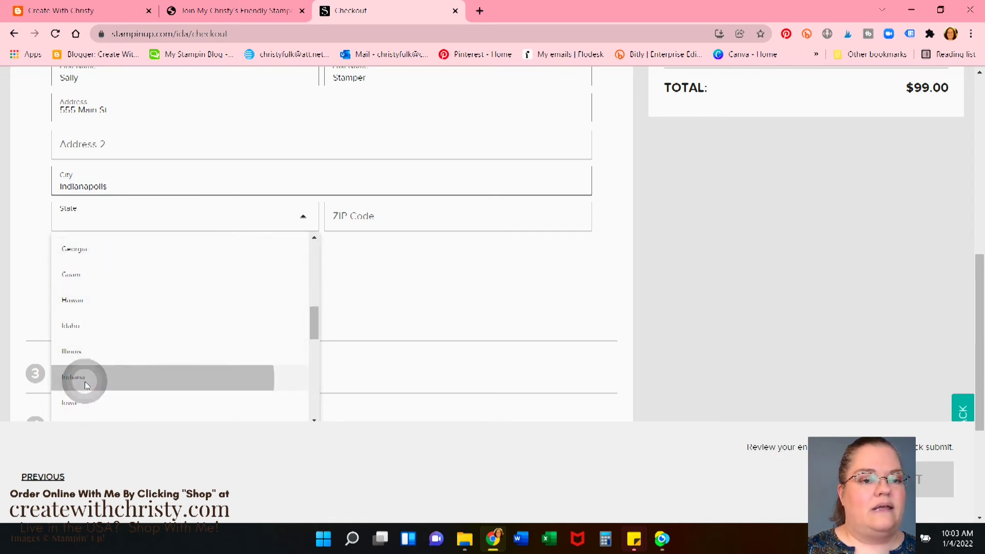
click(457, 216)
text(46204)
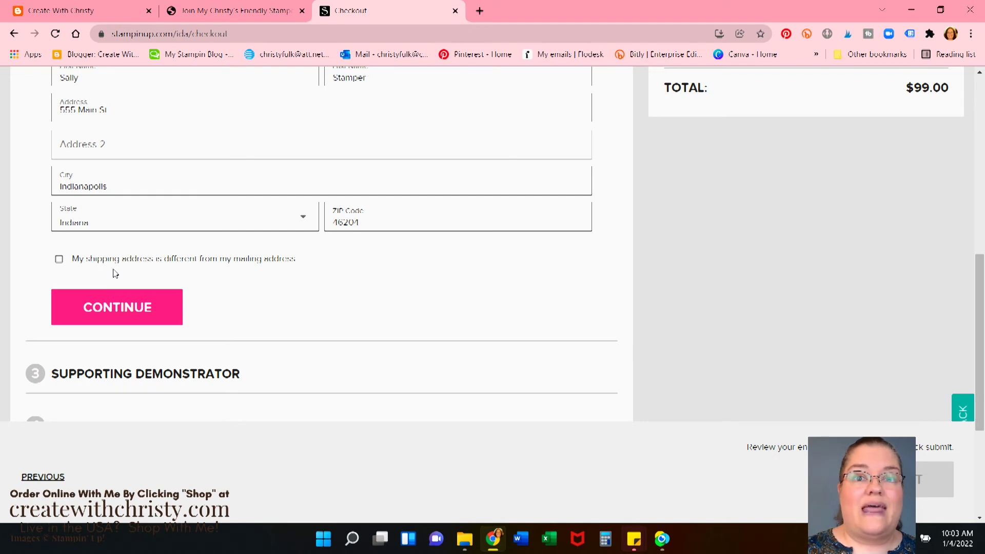
click(121, 313)
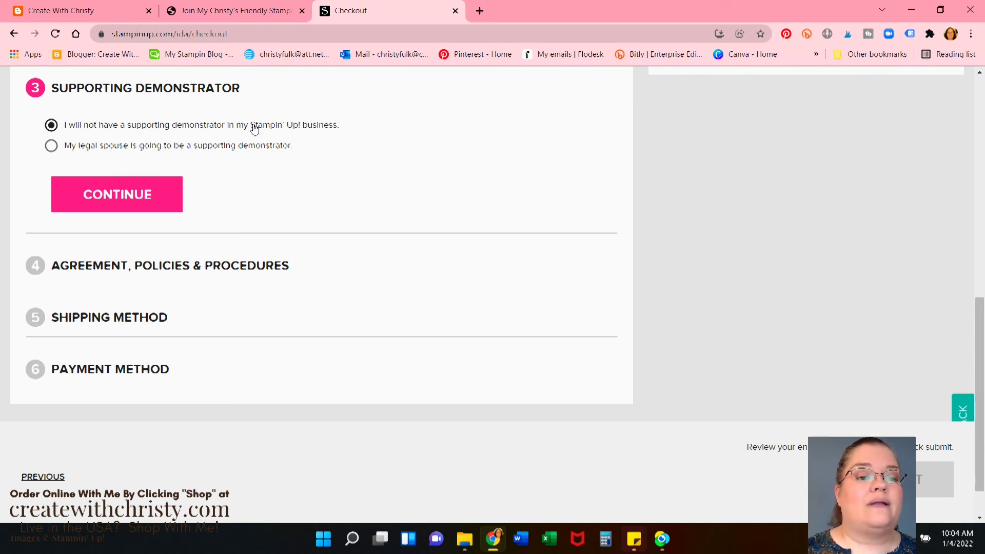
Continue past Supporting Demonstrator with no supporting demonstrator selected
click(121, 194)
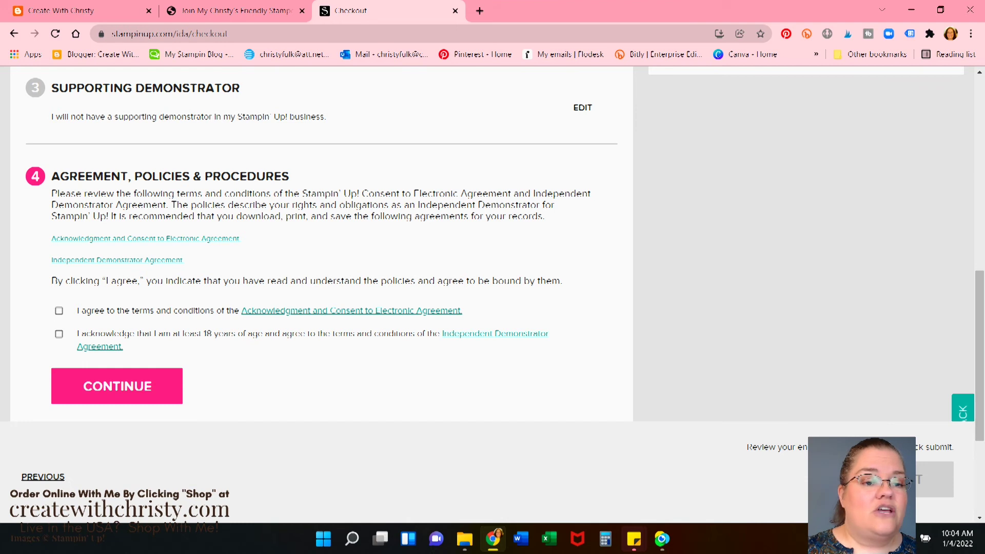
Read the electronic consent agreement PDF and close it
click(78, 239)
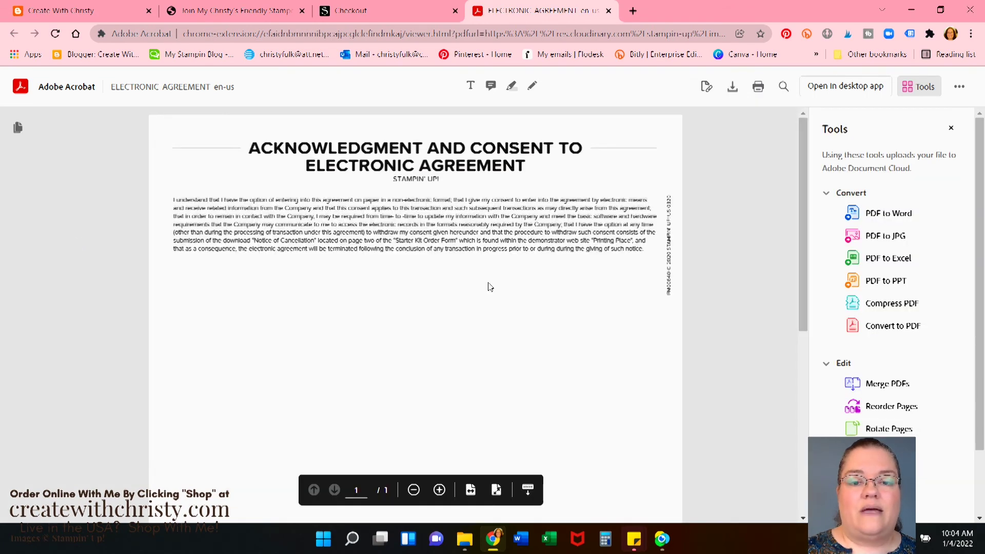
scroll(485, 286, down, 5)
scroll(482, 286, up, 5)
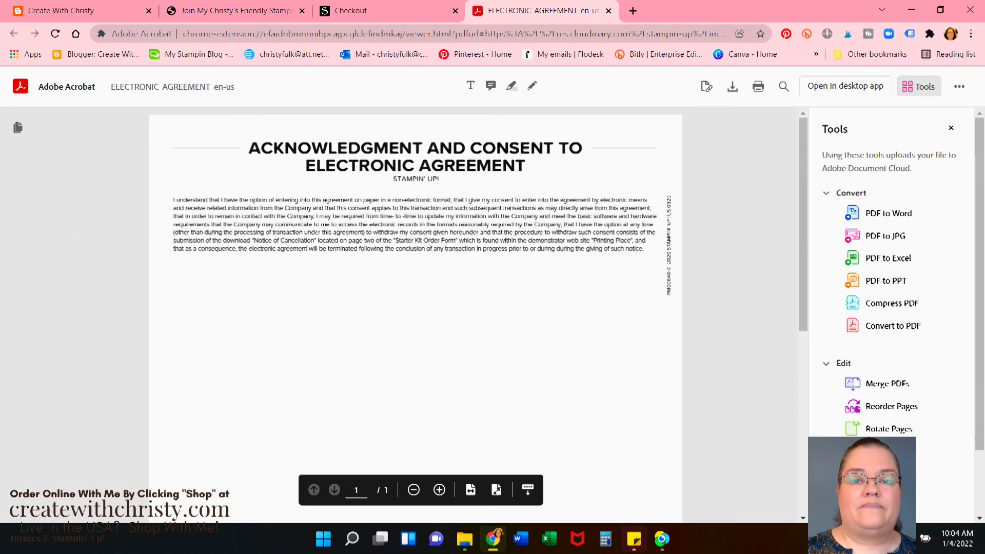
click(608, 10)
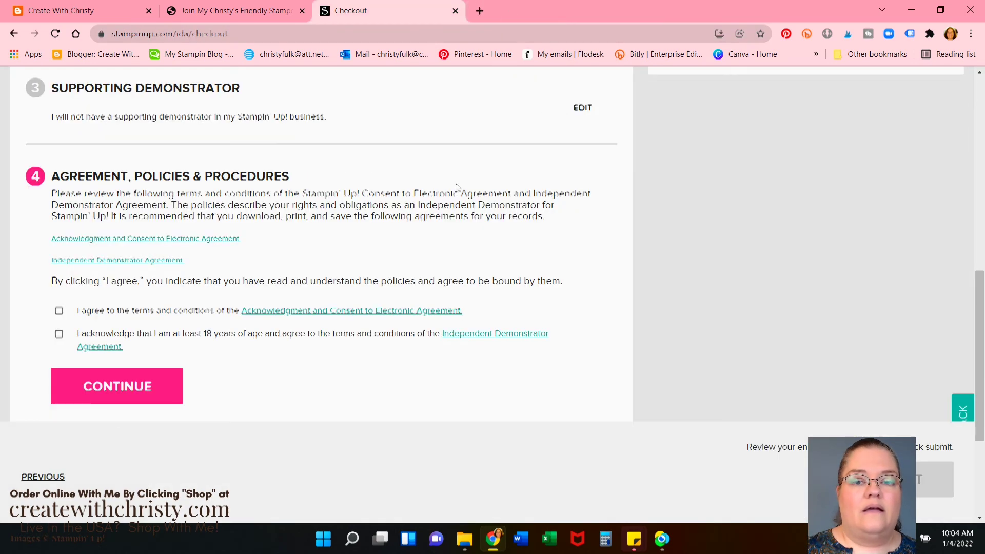
Read the Independent Demonstrator Agreement PDF and close it
click(95, 261)
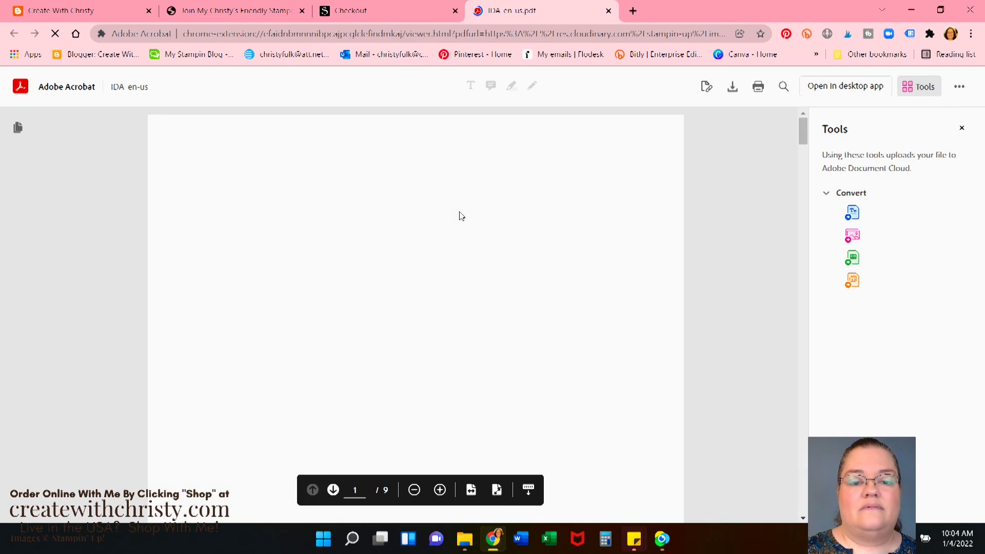
scroll(556, 281, down, 15)
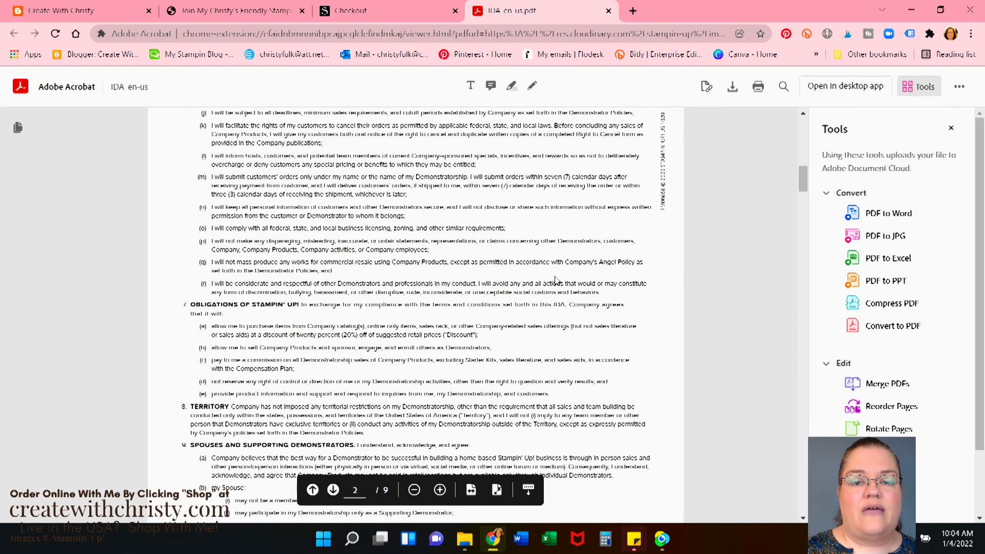
scroll(556, 280, up, 15)
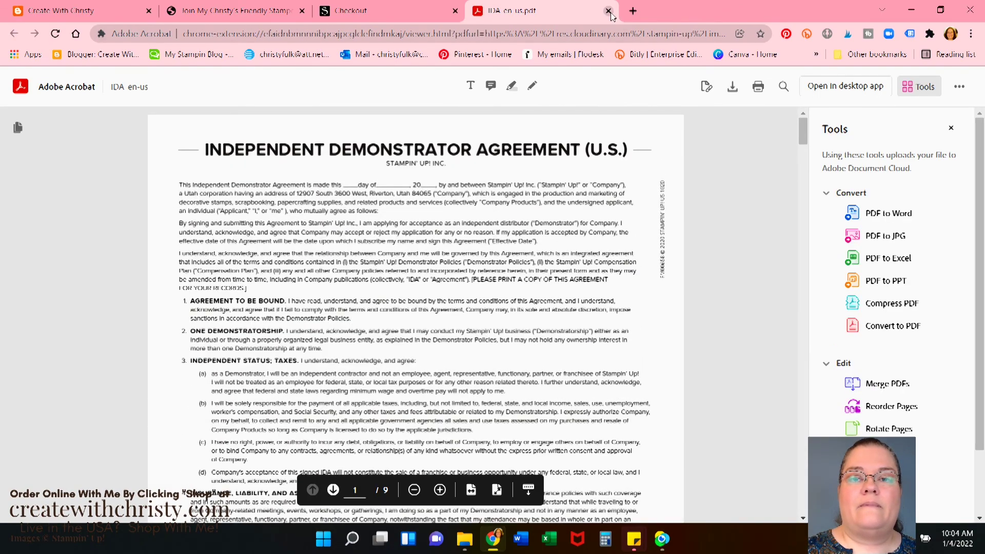
click(610, 11)
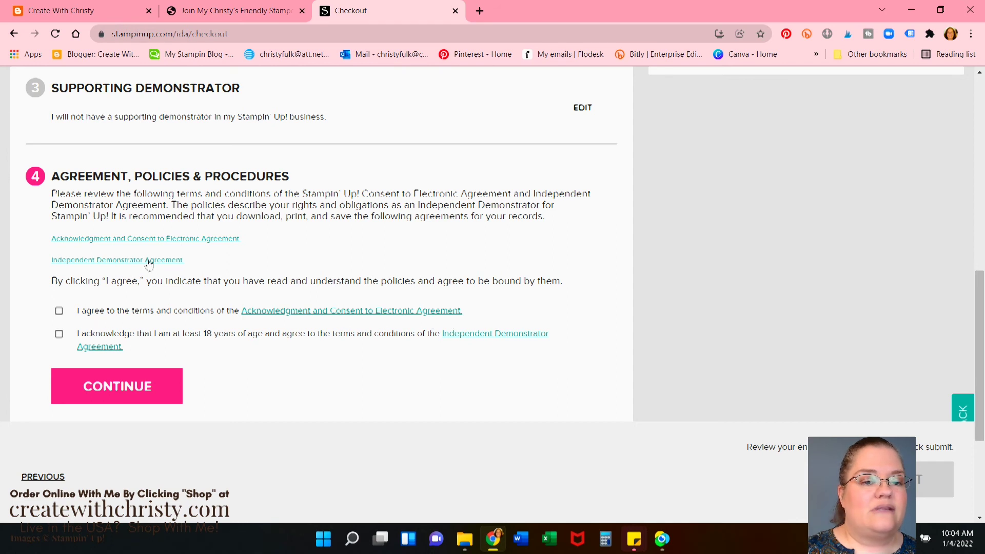
Accept the electronic consent and demonstrator agreements, then continue through Free Shipping
click(59, 311)
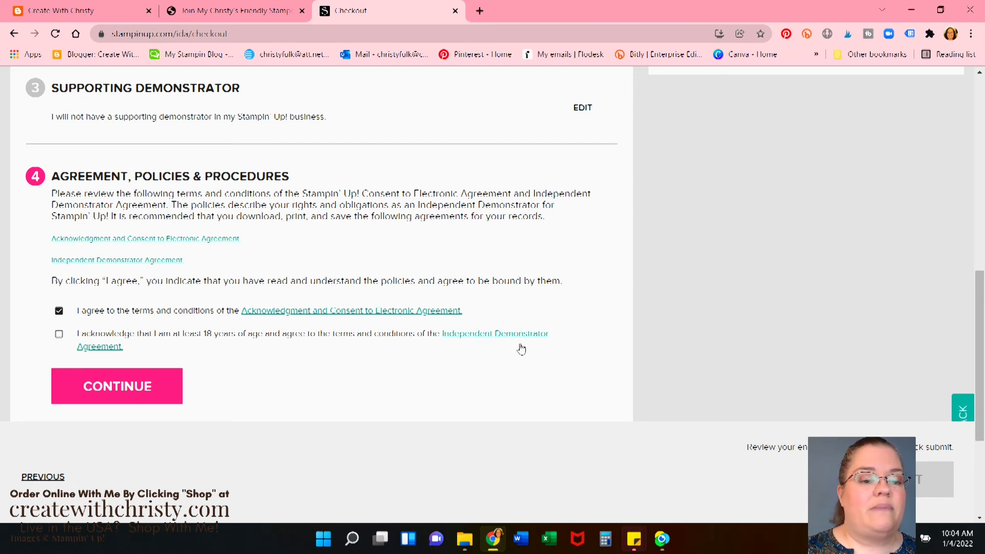
click(59, 334)
click(168, 387)
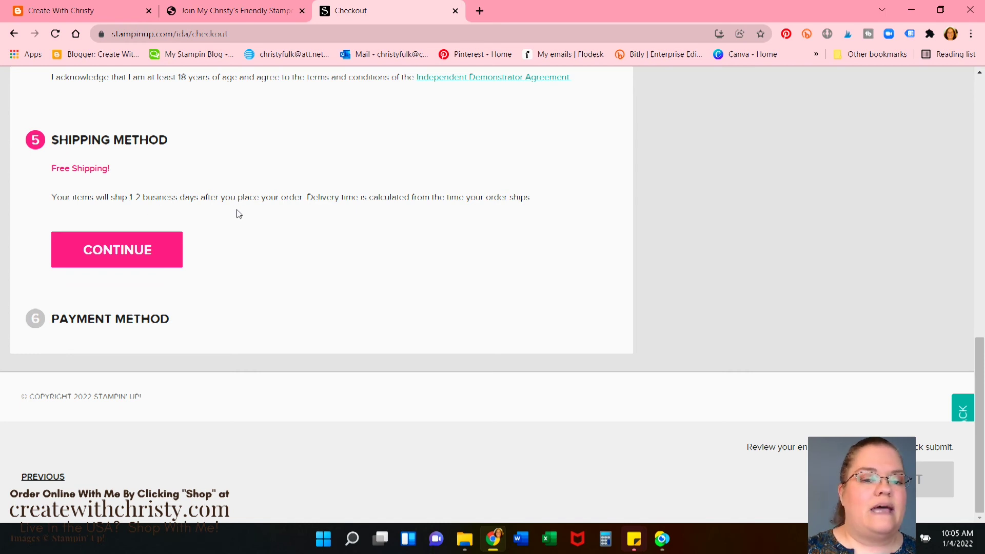
click(135, 258)
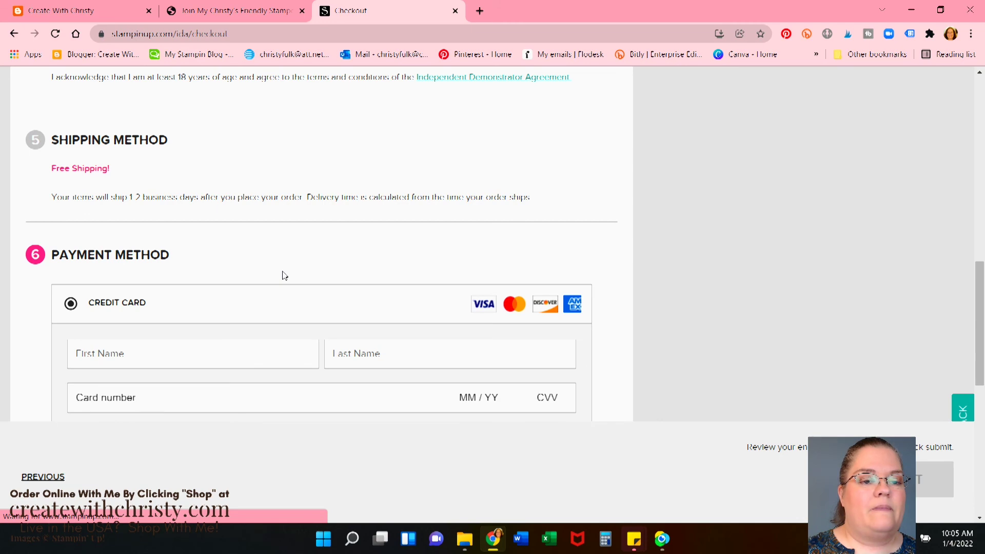
Scroll down through the credit card and billing address payment form
scroll(374, 345, down, 6)
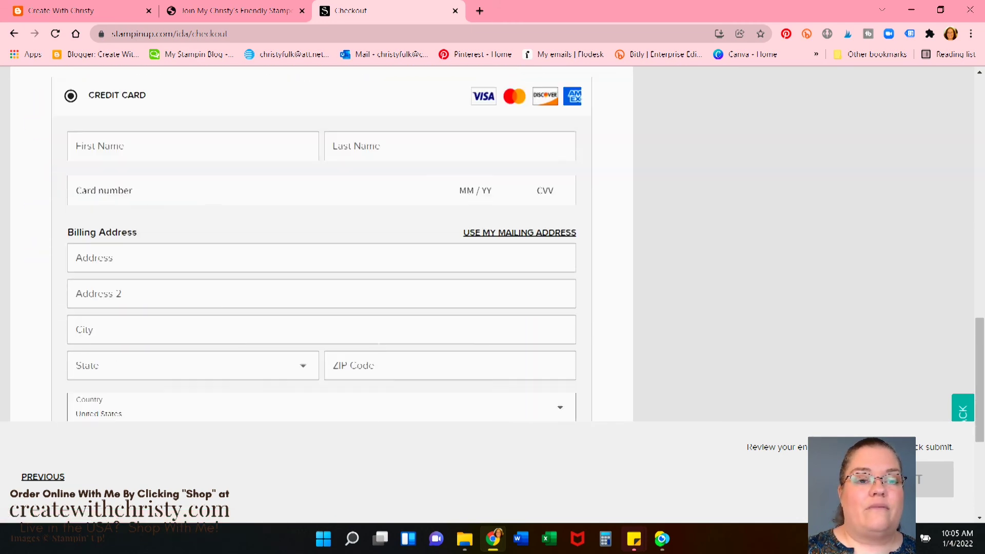